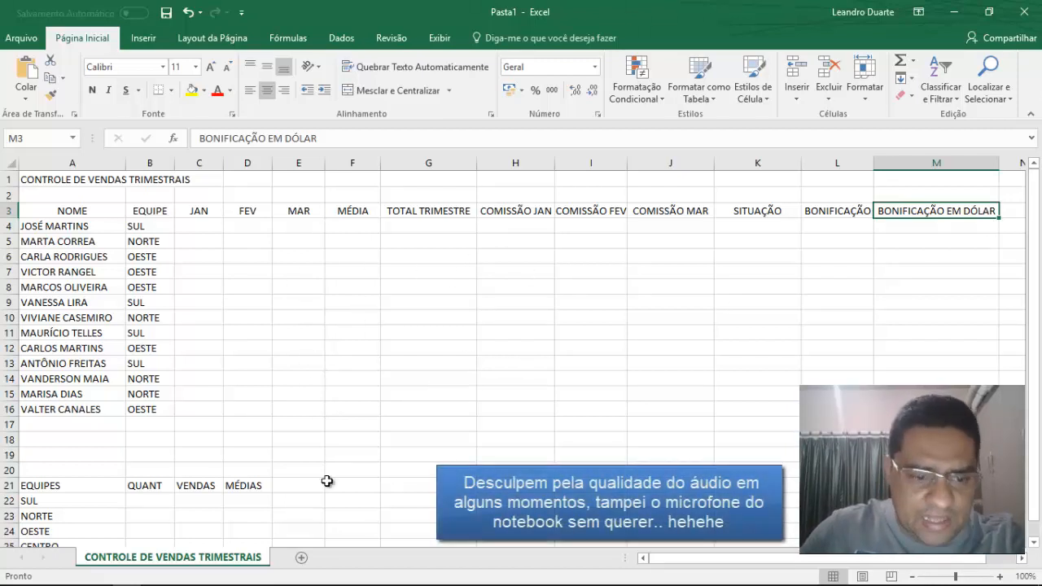
# Switch to the Notepad notes and review the calculation rules for averages, totals, commissions, situation and bonuses, then return to the Excel sheet.
pyautogui.click(155, 579)
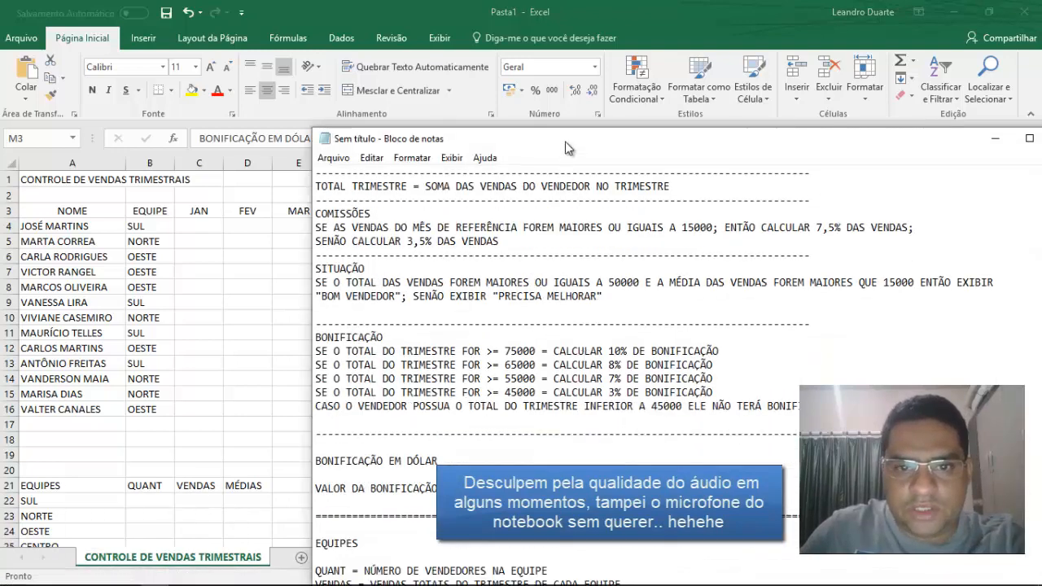
pyautogui.moveTo(570, 145); pyautogui.dragTo(516, 53)
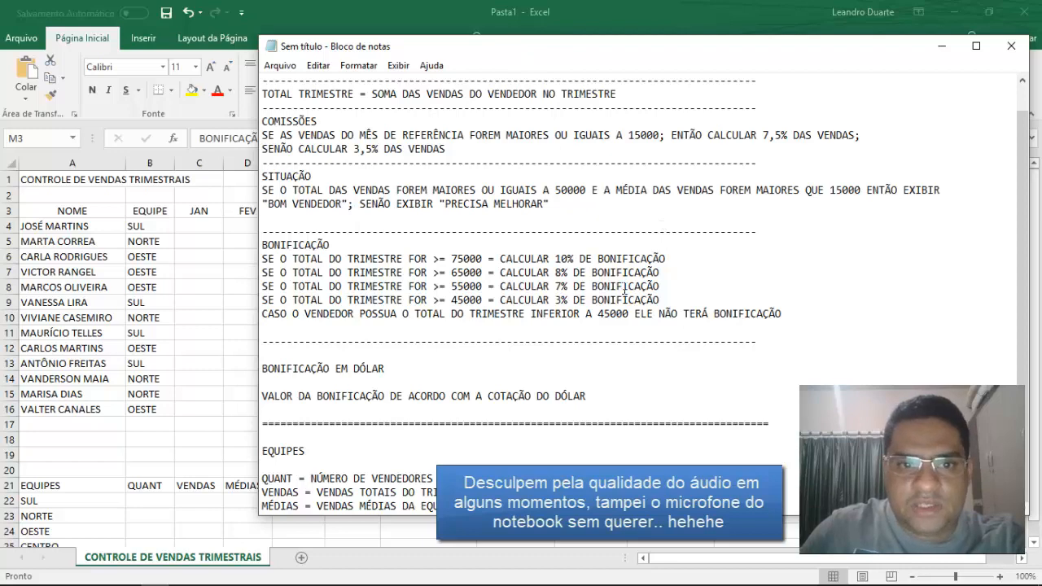
pyautogui.scroll(1, 666, 241)
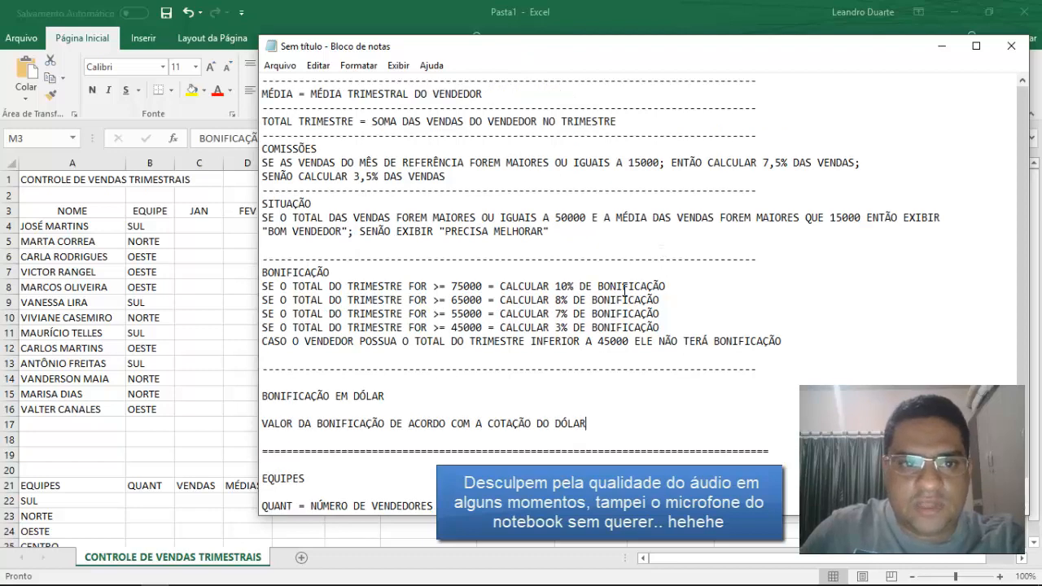
pyautogui.click(942, 47)
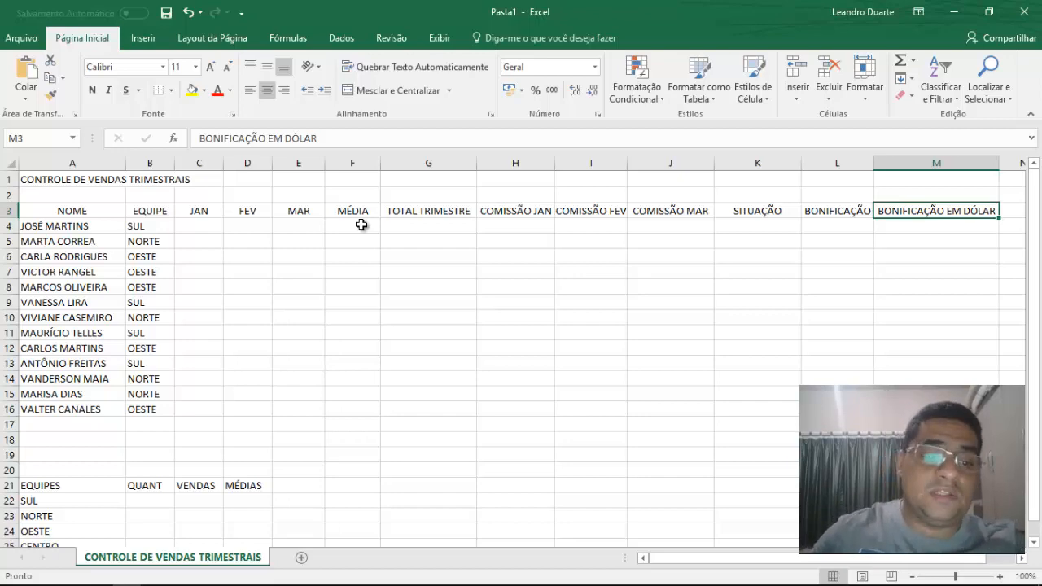
pyautogui.click(153, 575)
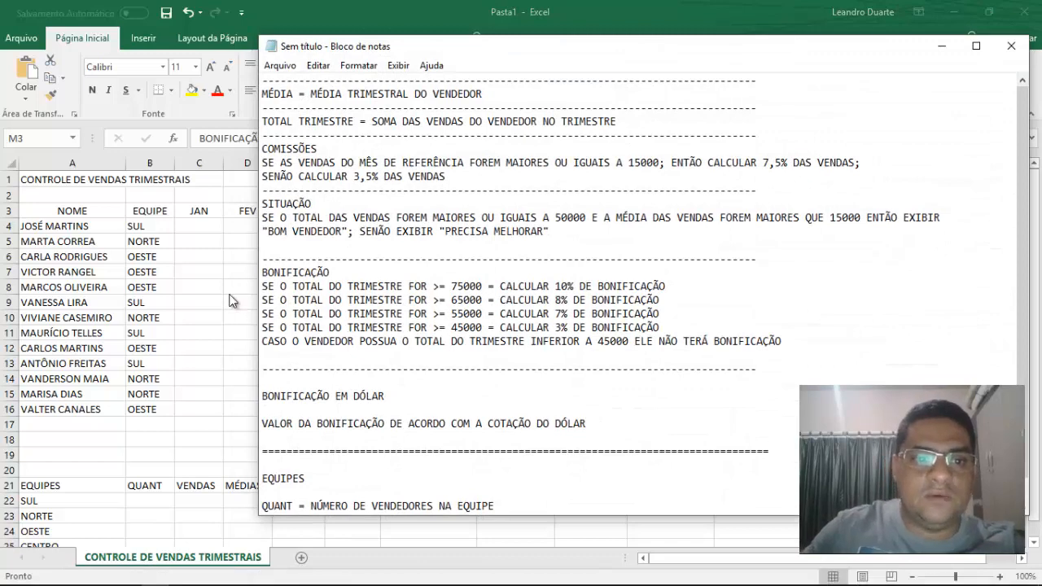
pyautogui.click(209, 236)
pyautogui.click(100, 225)
pyautogui.click(172, 229)
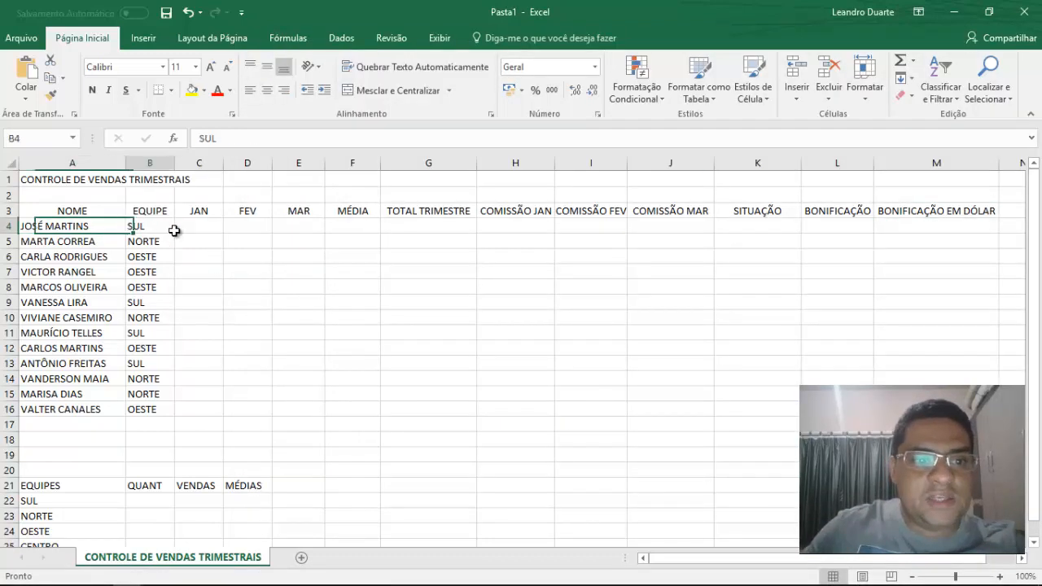
pyautogui.click(189, 225)
pyautogui.moveTo(190, 226); pyautogui.dragTo(296, 228)
pyautogui.moveTo(213, 228); pyautogui.dragTo(298, 400)
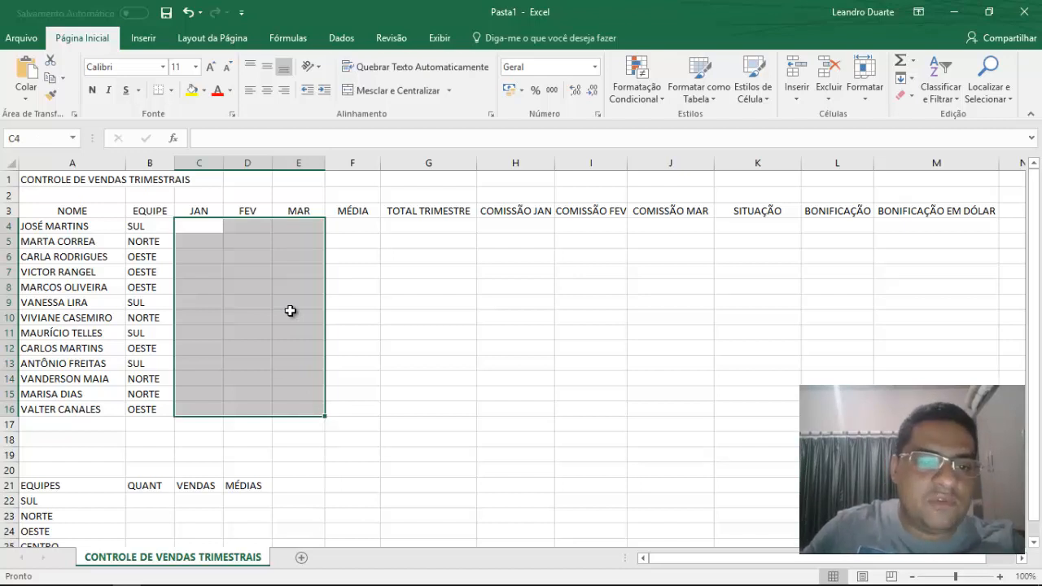
pyautogui.moveTo(205, 228); pyautogui.dragTo(286, 233)
# Enter 0 as the JAN, FEV and MAR sales of the first seller in cells C4, D4 and E4.
pyautogui.click(219, 226)
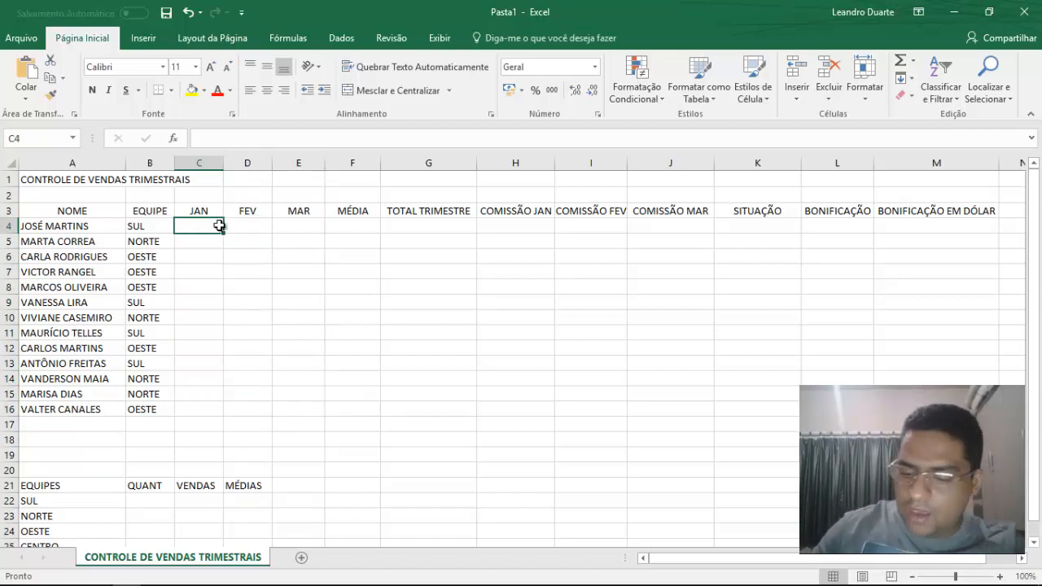
pyautogui.write('0')
pyautogui.press('Tab')
pyautogui.write('0')
pyautogui.press('Tab')
pyautogui.write('0')
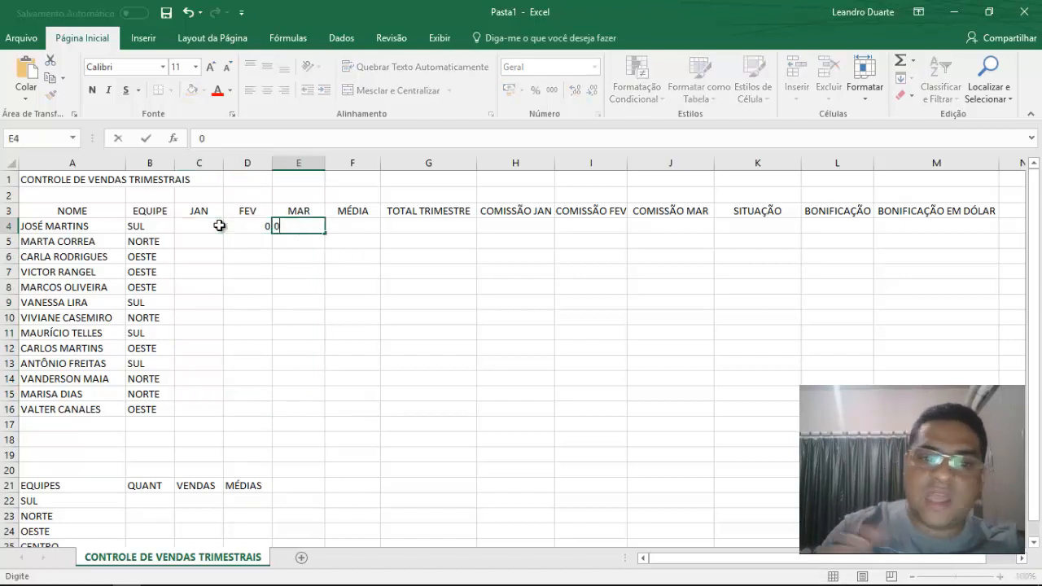
pyautogui.press('Return')
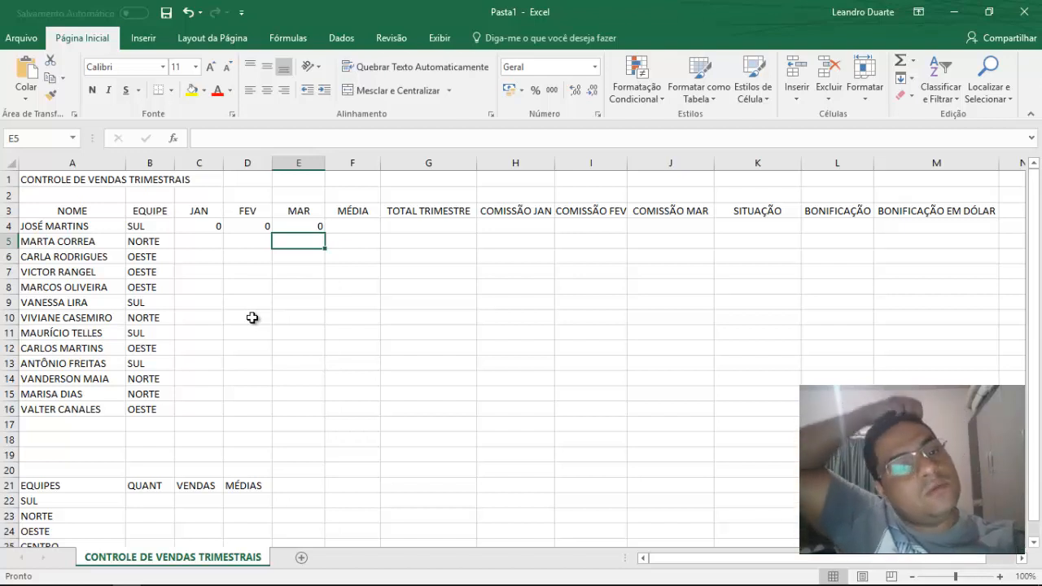
# Clear the zeros from the first seller's JAN to MAR cells, C4:E4.
pyautogui.press('Up')
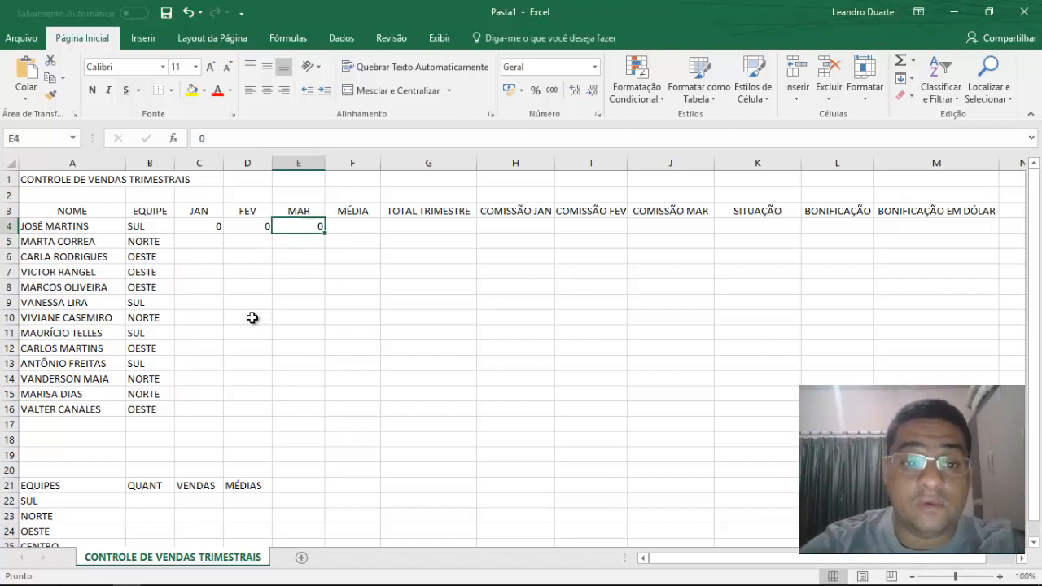
pyautogui.hotkey('shift', 'Left')
pyautogui.hotkey('shift', 'Left')
pyautogui.press('Delete')
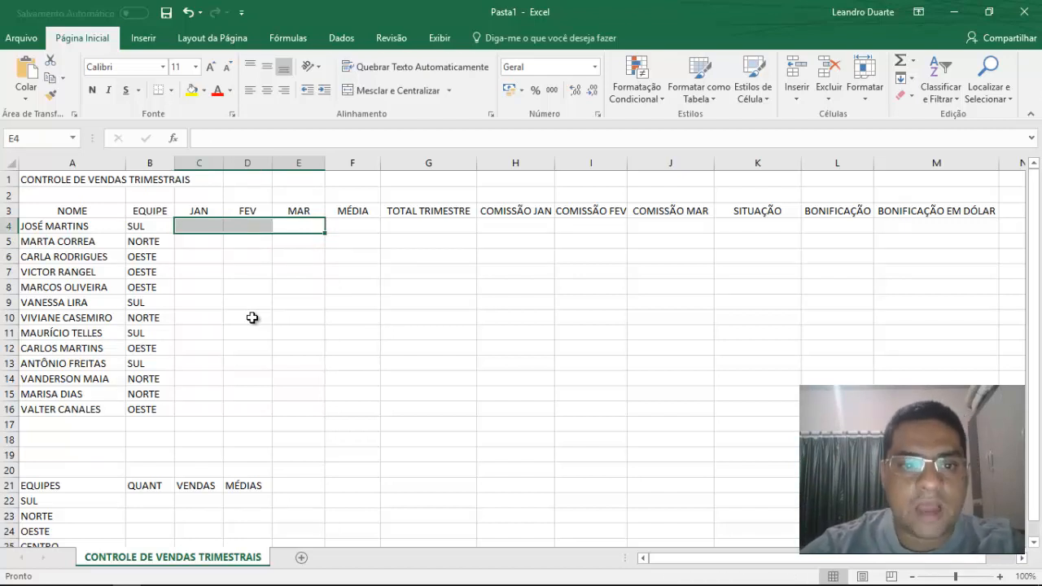
# Enter the formula =(C4+D4+E4)/3 in cell F4 to calculate the first seller's MÉDIA.
pyautogui.press('Right')
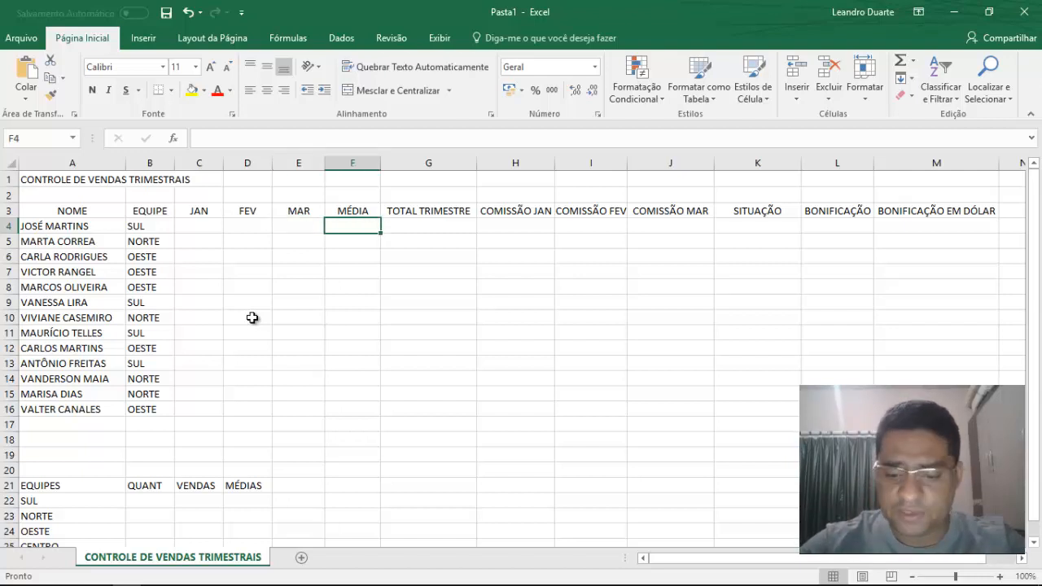
pyautogui.write('=')
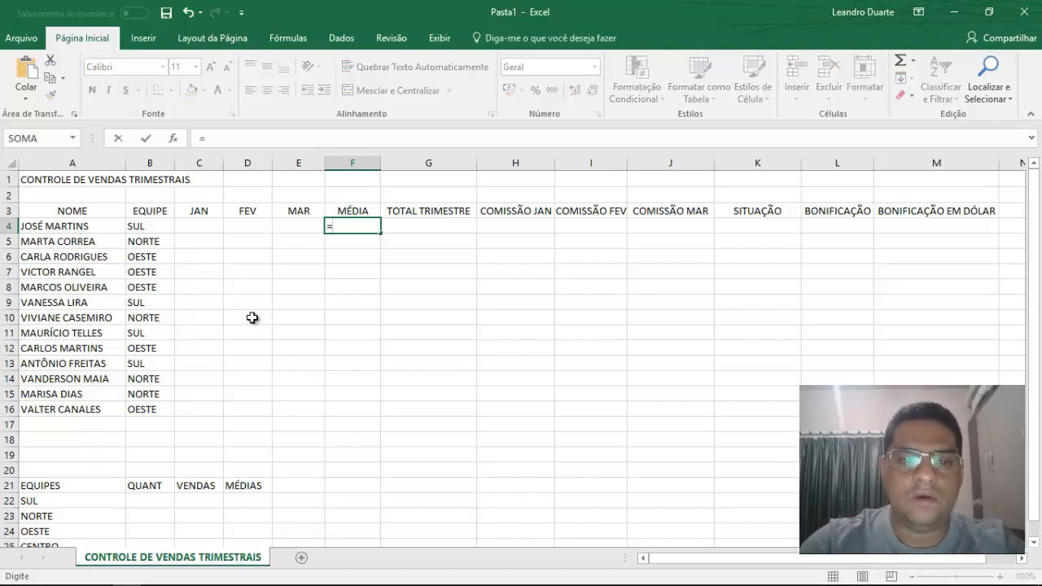
pyautogui.write('(')
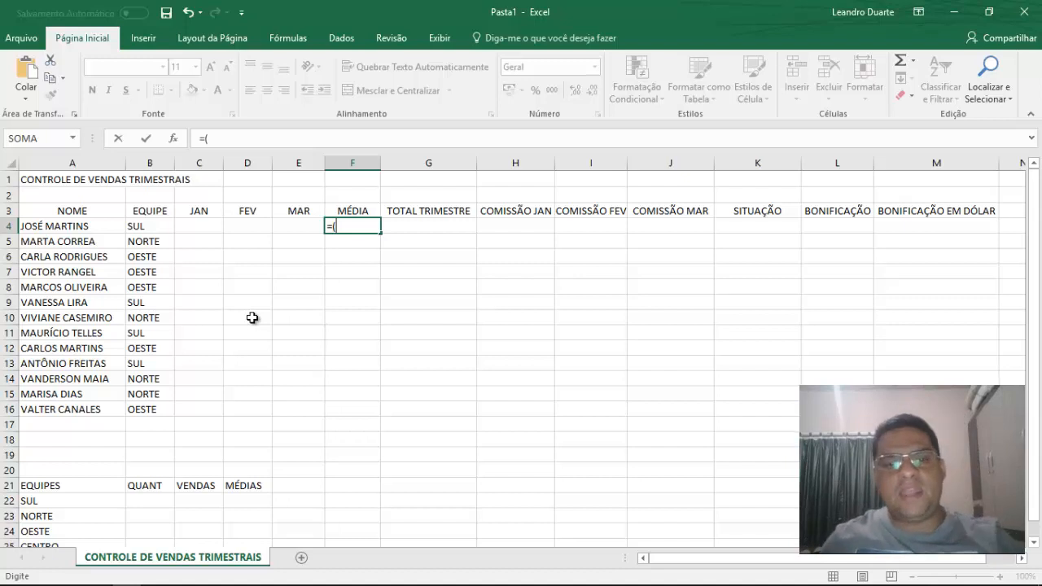
pyautogui.click(217, 226)
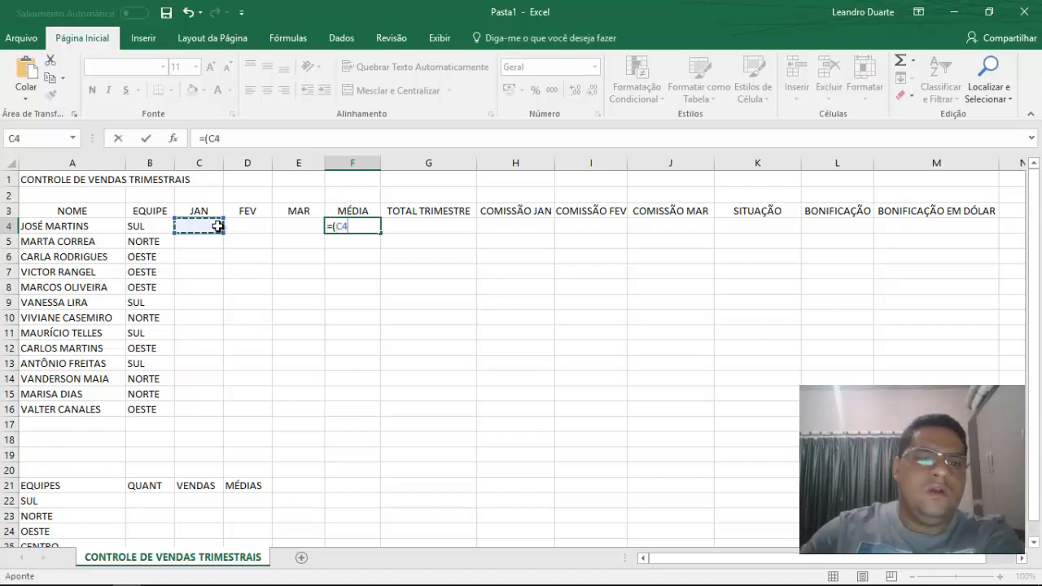
pyautogui.write('+')
pyautogui.click(258, 226)
pyautogui.write('+')
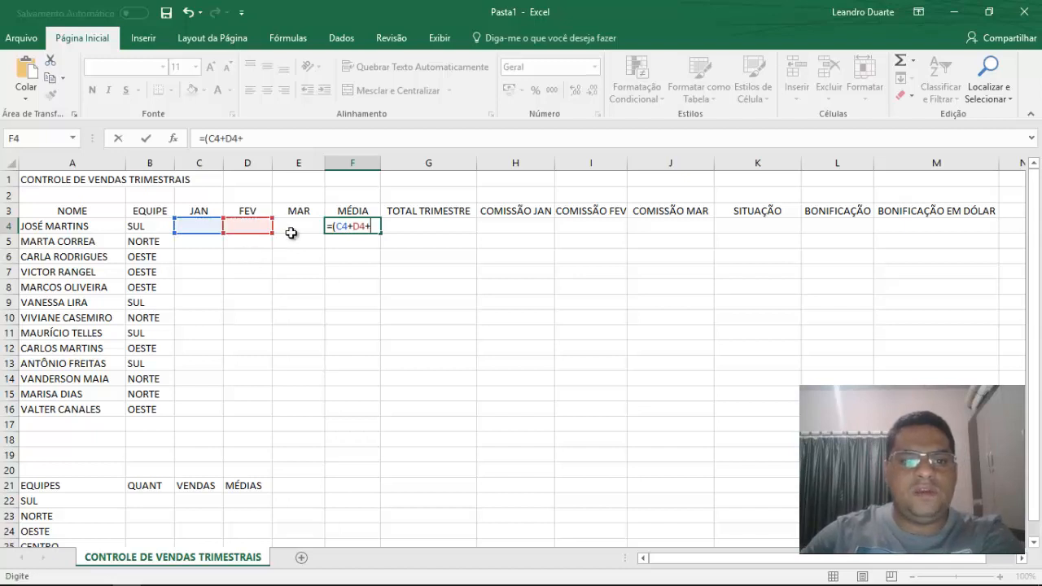
pyautogui.click(288, 230)
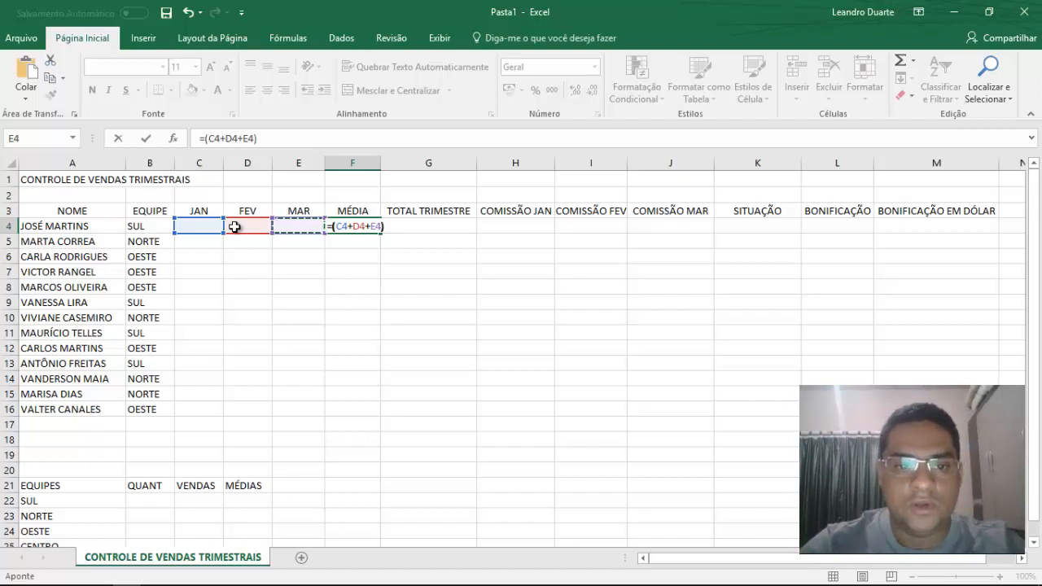
pyautogui.write(')')
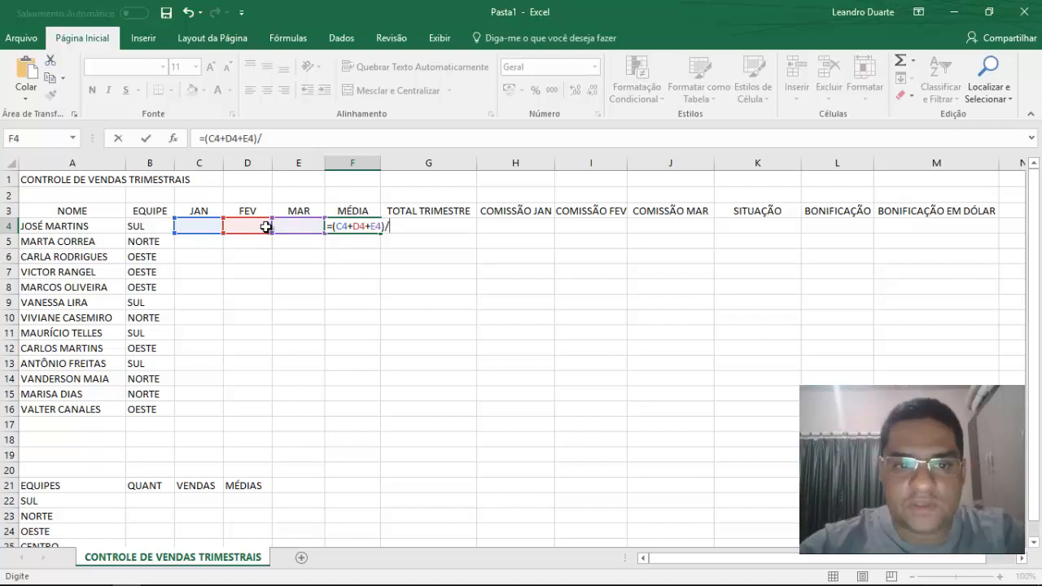
pyautogui.write('3')
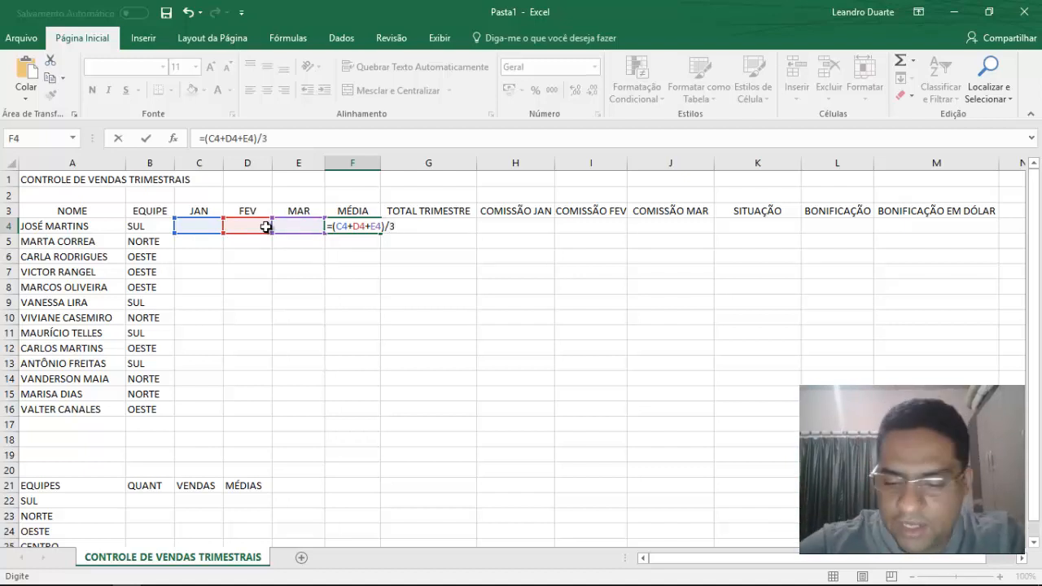
pyautogui.press('Return')
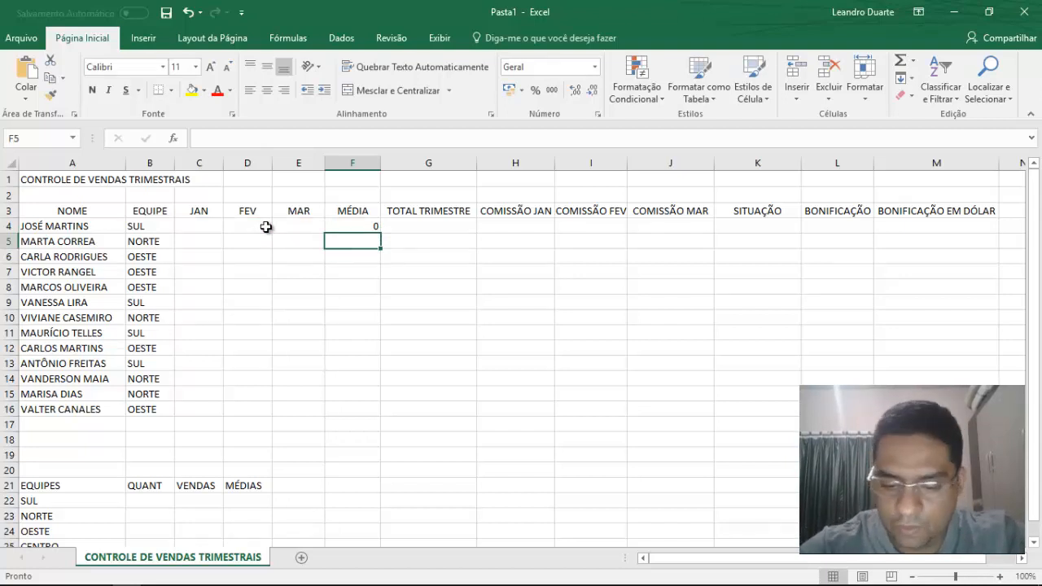
# Enter test sales of 16500 for JAN, 18700 for FEV and 16400 for MAR in the first seller's row.
pyautogui.press('Left')
pyautogui.press('Up')
pyautogui.press('Left')
pyautogui.press('Left')
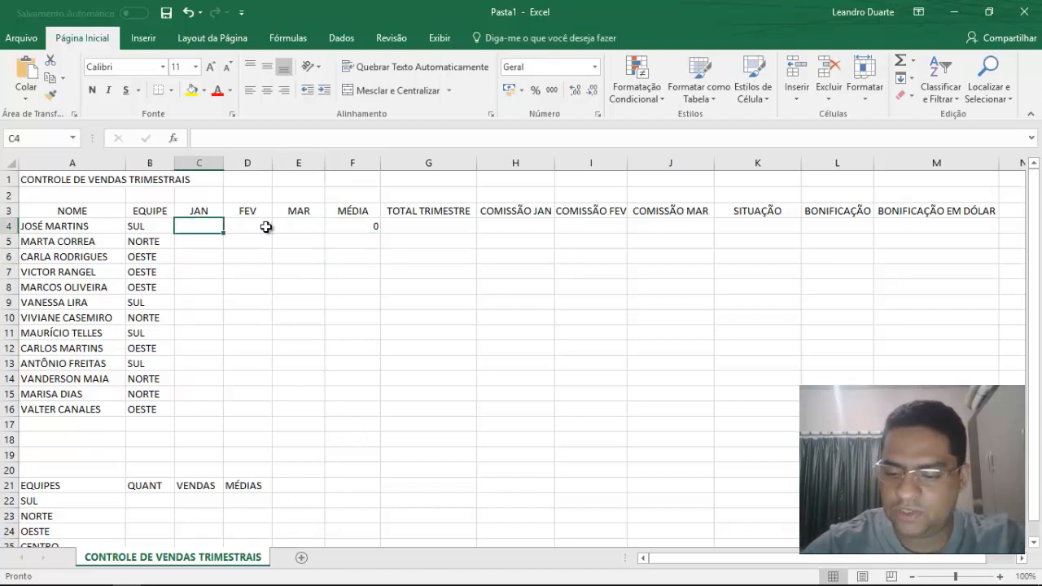
pyautogui.write('16500')
pyautogui.press('Tab')
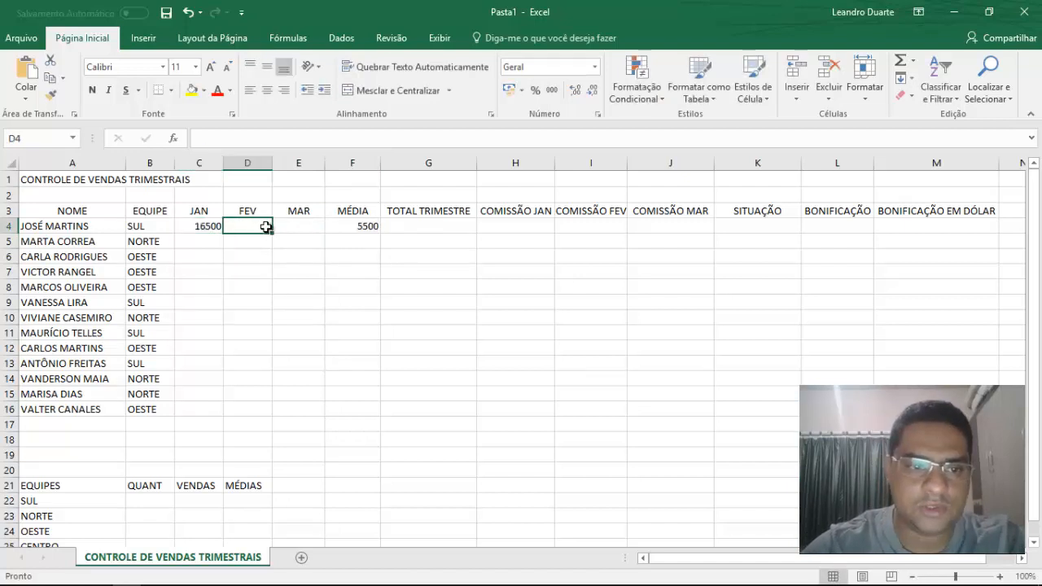
pyautogui.write('18700')
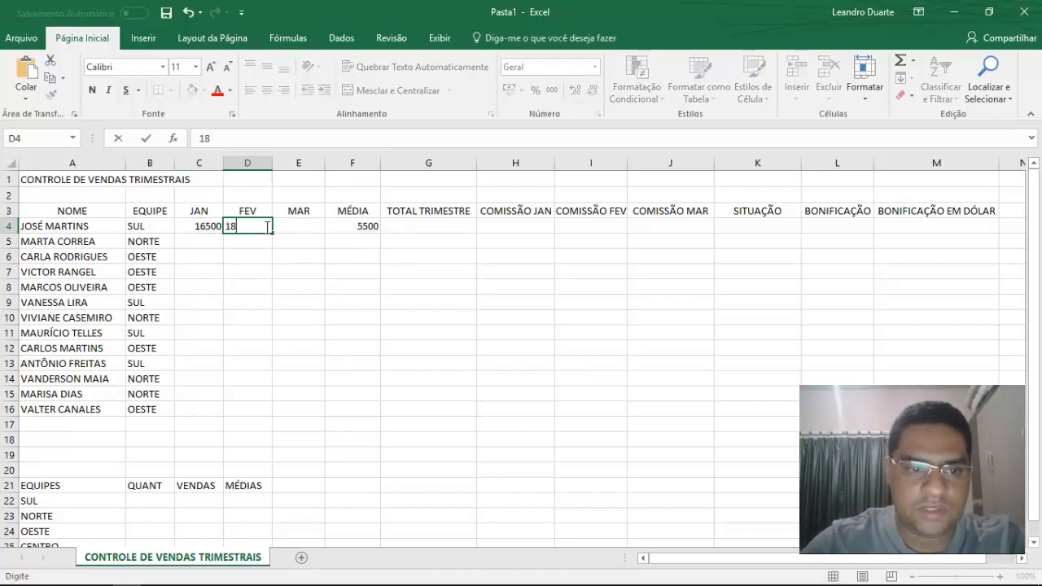
pyautogui.press('Tab')
pyautogui.write('16400')
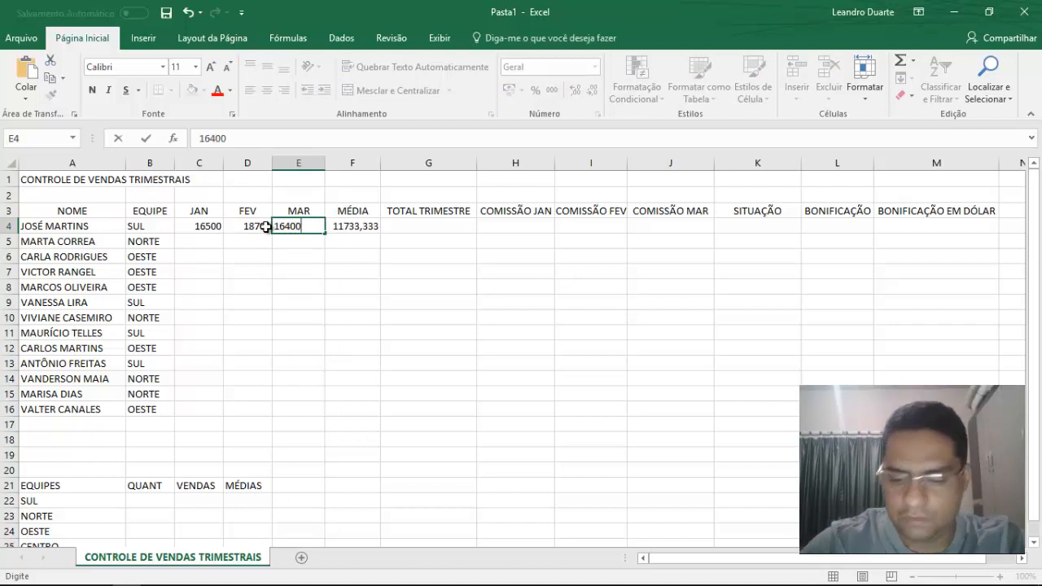
pyautogui.press('Return')
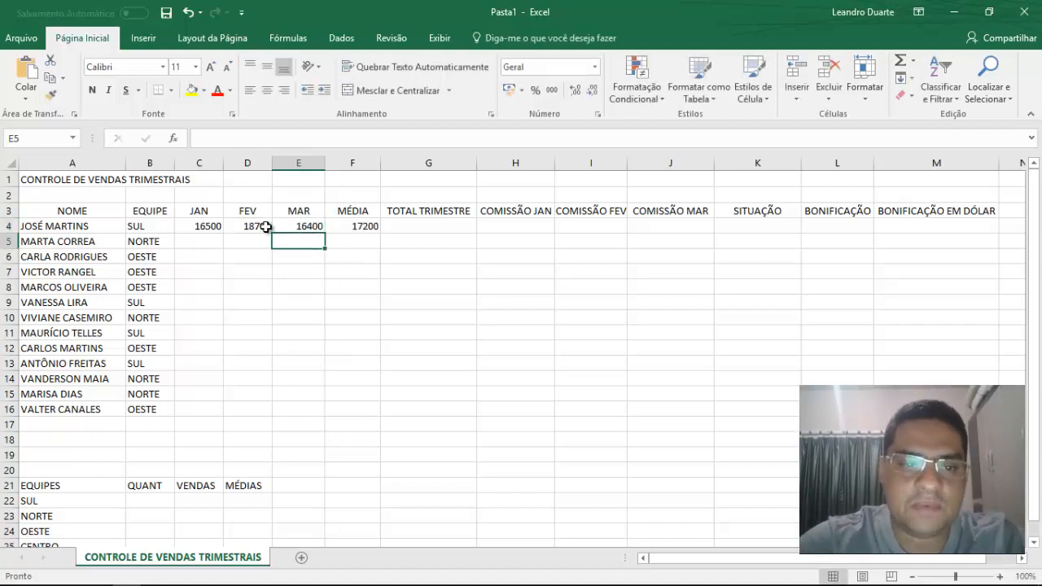
# Review the manual average formula in the first seller's MÉDIA cell, F4, and delete it.
pyautogui.press('Up')
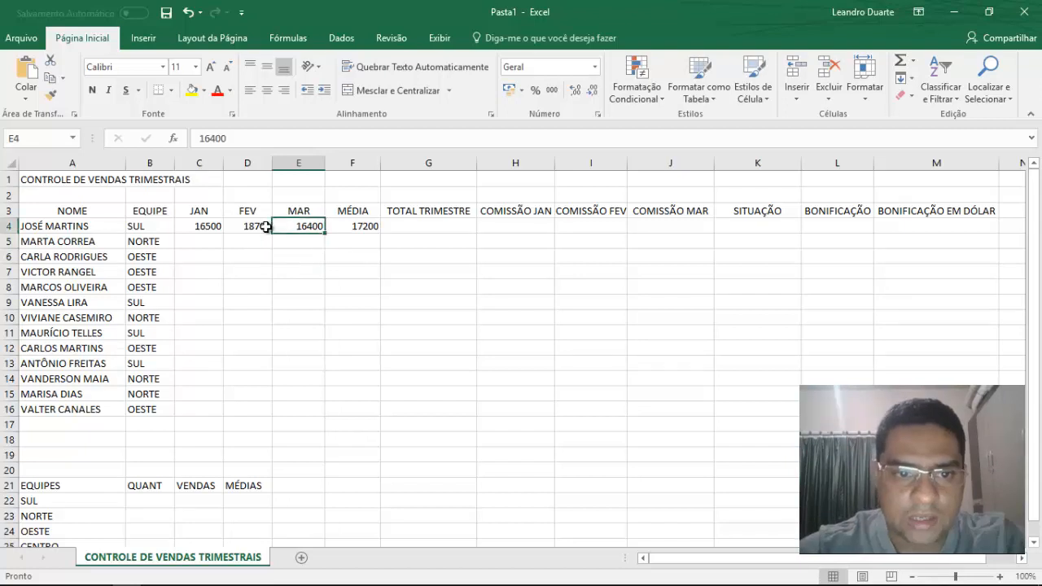
pyautogui.press('Right')
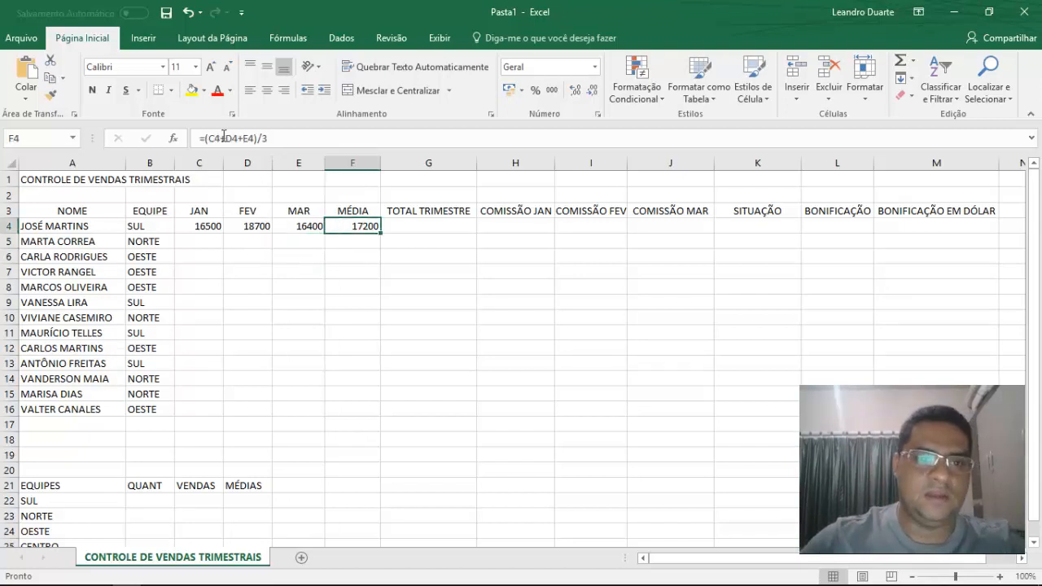
pyautogui.moveTo(200, 139); pyautogui.dragTo(292, 137)
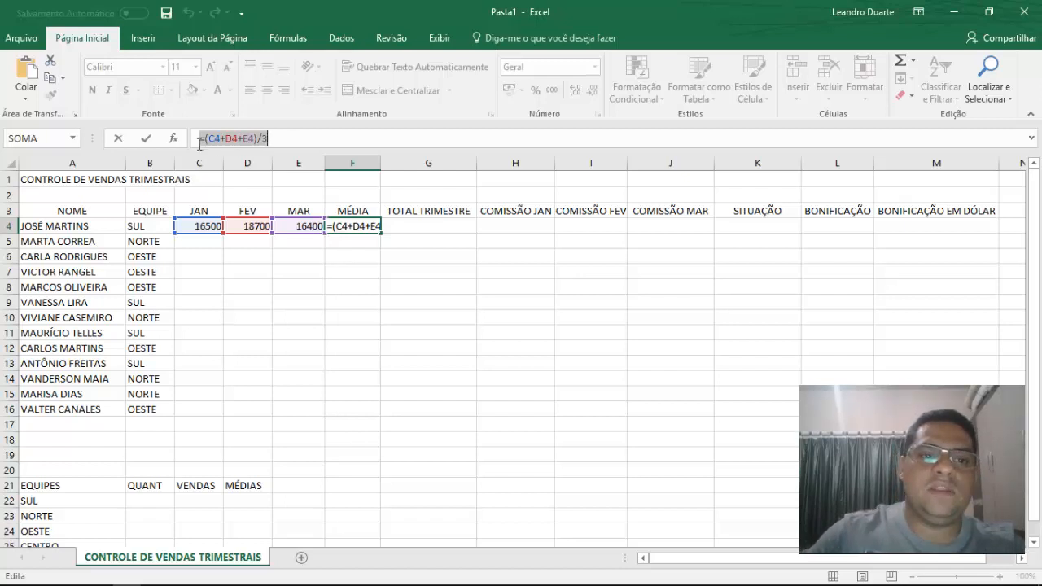
pyautogui.moveTo(199, 144); pyautogui.dragTo(256, 139)
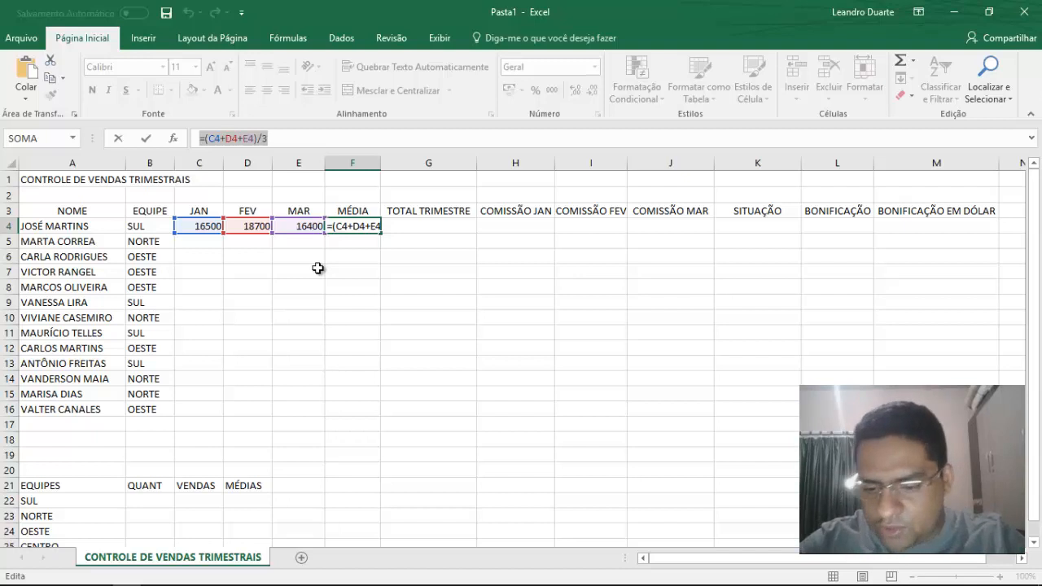
pyautogui.press('Delete')
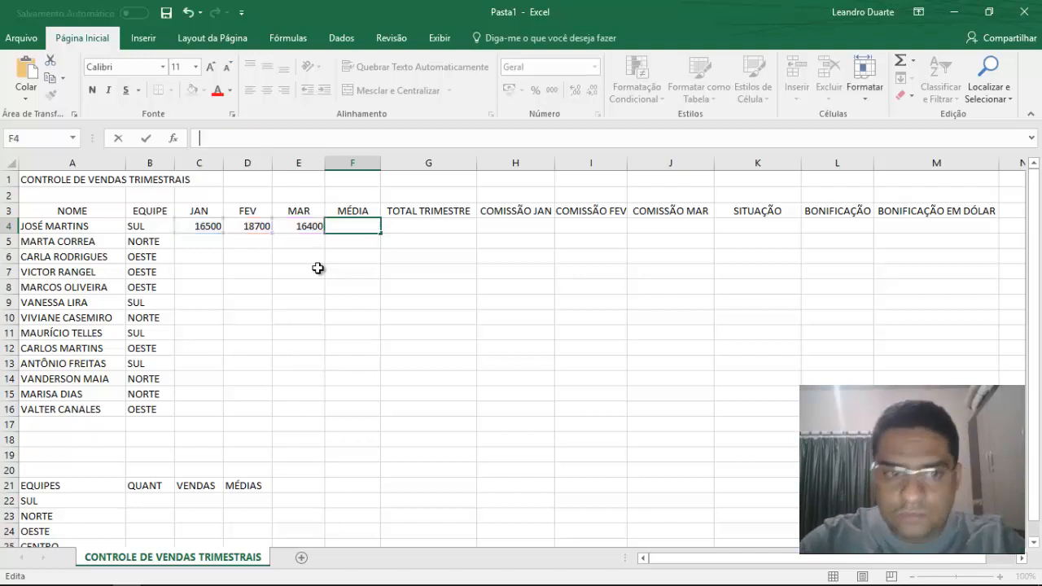
pyautogui.press('Return')
pyautogui.press('Up')
# Clear the test sales from C4:E4 and return to the first seller's empty MÉDIA cell, F4.
pyautogui.press('Left')
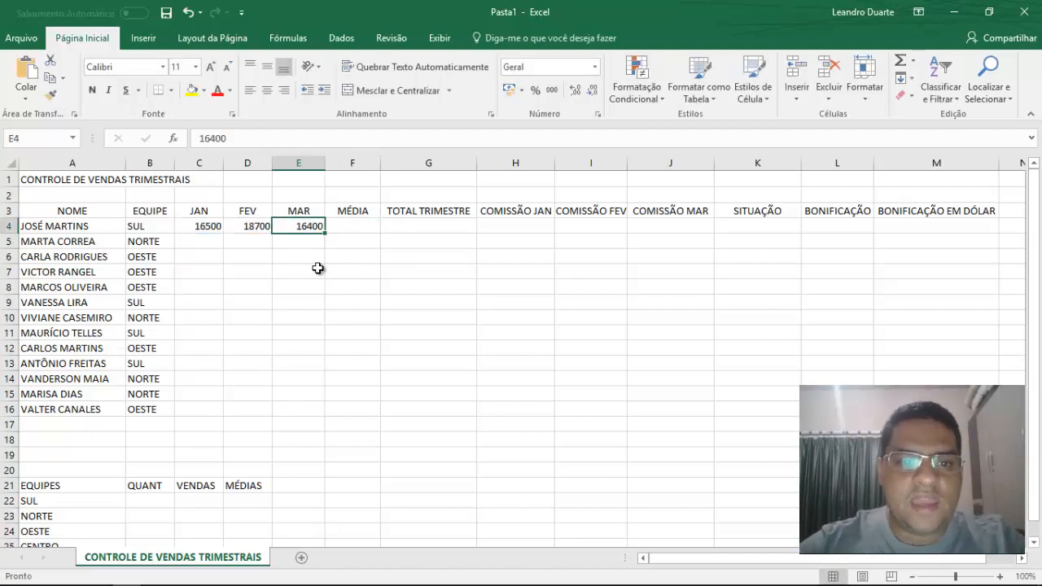
pyautogui.hotkey('shift', 'Left')
pyautogui.hotkey('shift', 'Left')
pyautogui.press('Delete')
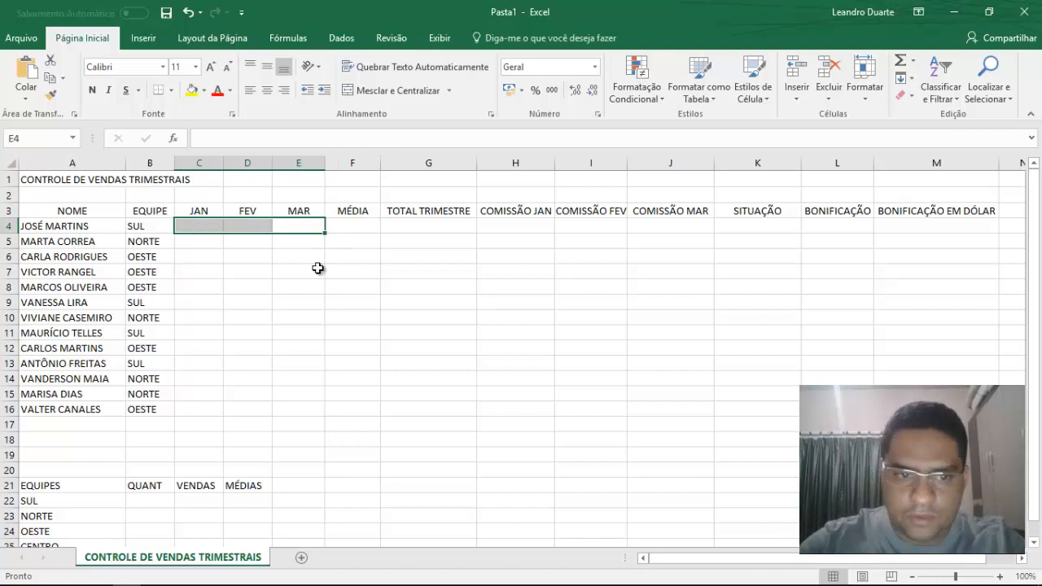
pyautogui.press('Right')
pyautogui.press('Right')
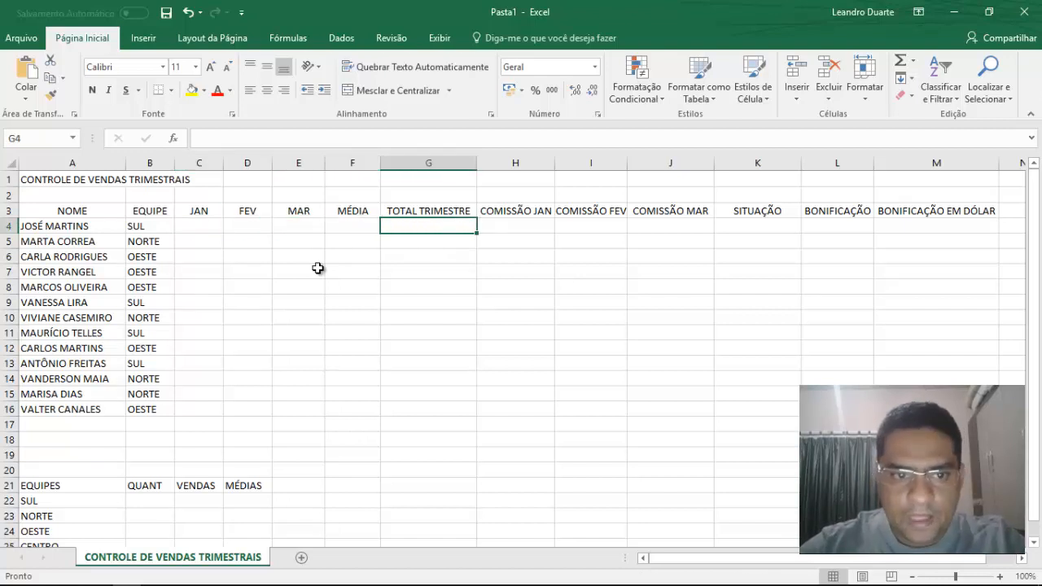
pyautogui.press('Left')
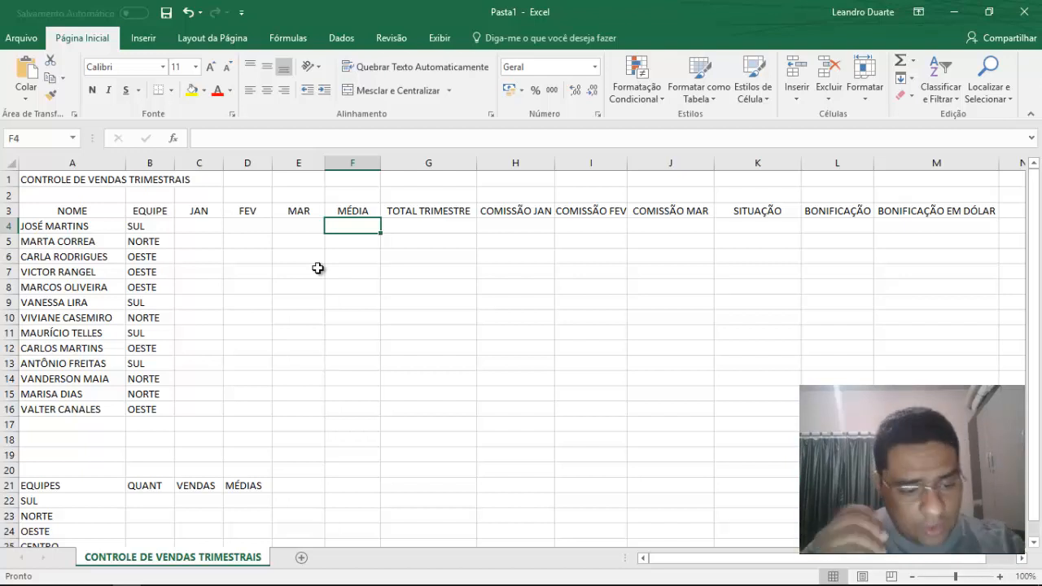
# Start a formula with the MÉDIA function in the first seller's MÉDIA cell, F4.
pyautogui.write('=')
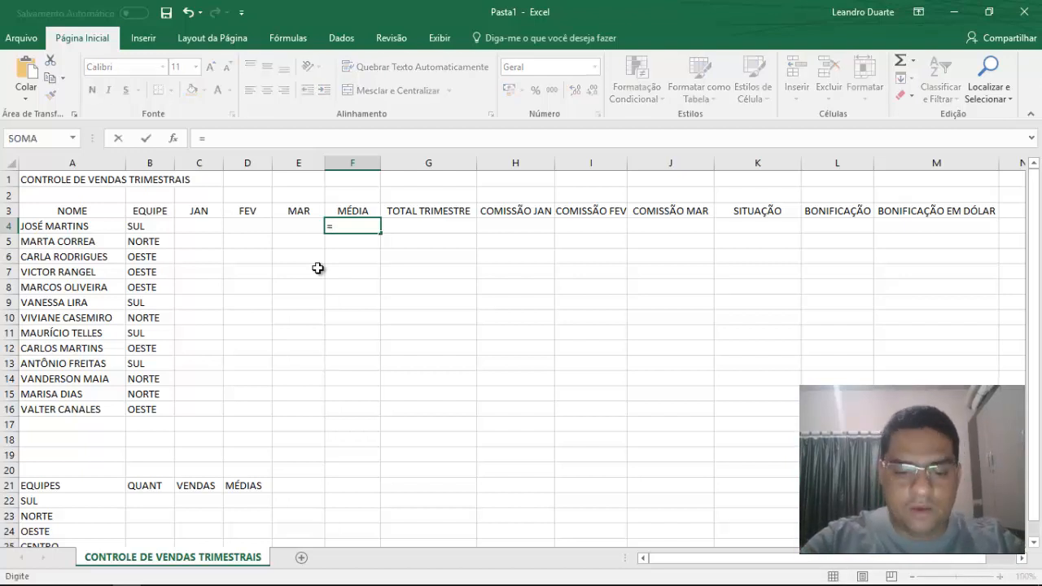
pyautogui.write('MEDIA')
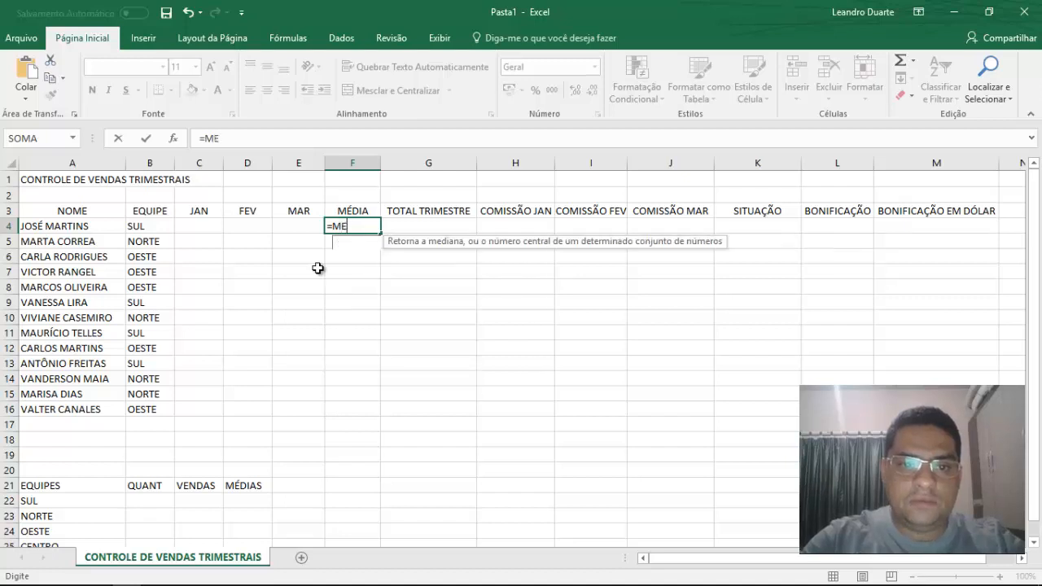
pyautogui.press('BackSpace')
pyautogui.press('BackSpace')
pyautogui.press('BackSpace')
pyautogui.press('BackSpace')
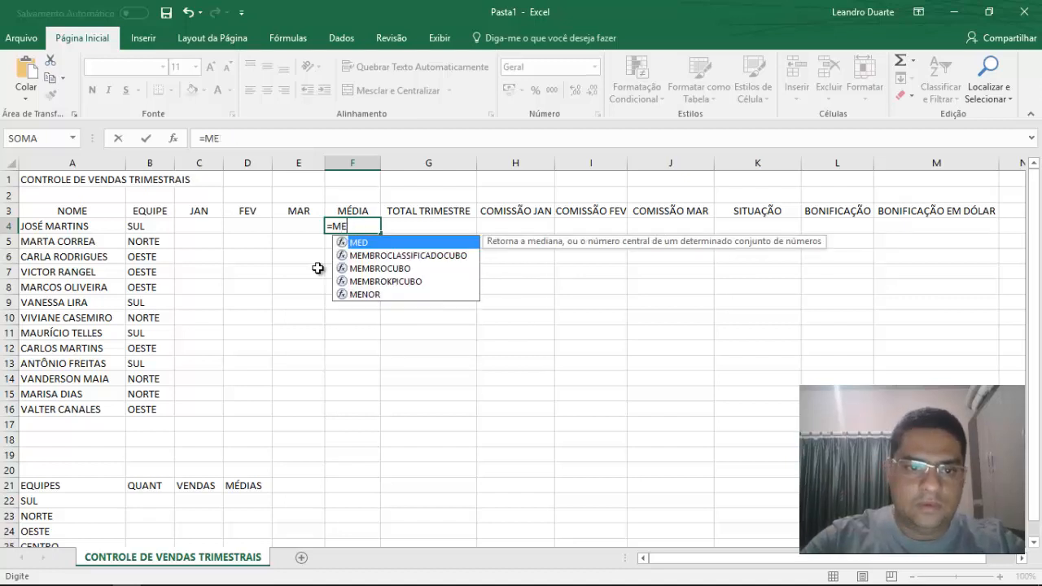
pyautogui.write('ÉDIA')
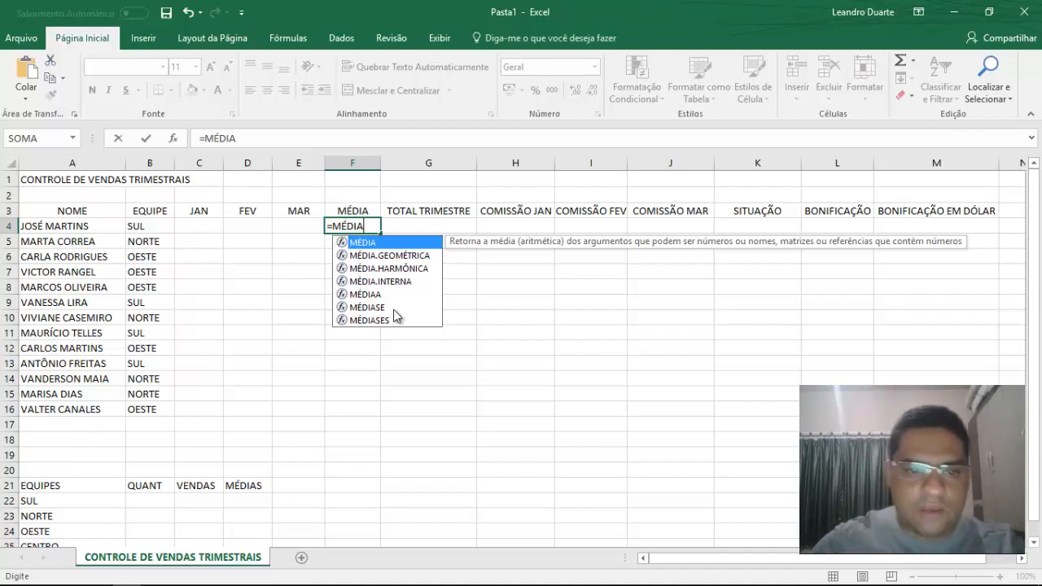
pyautogui.doubleClick(391, 243)
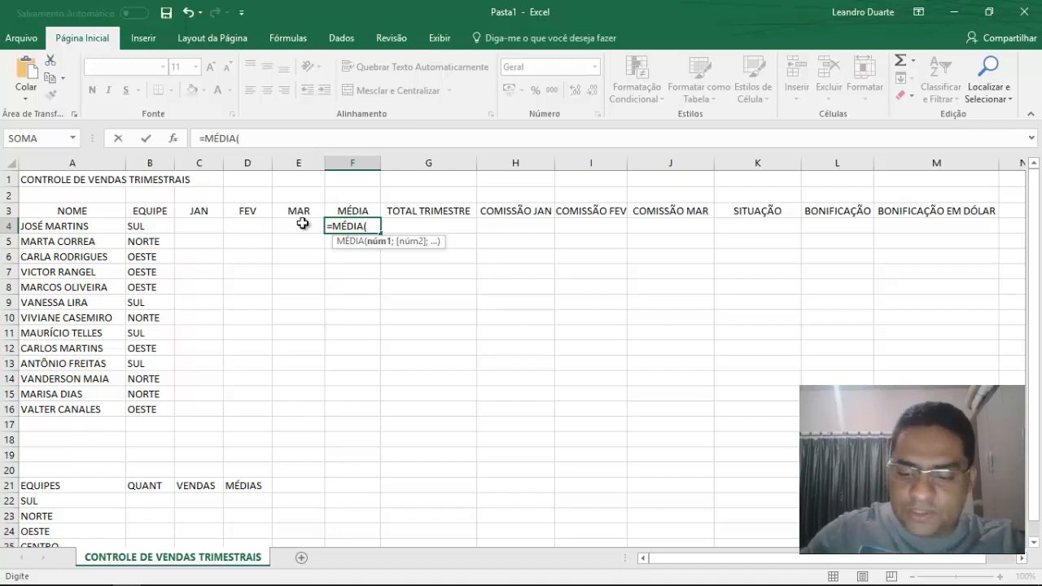
# Add C4, D4 and E4 as separate semicolon-separated arguments of the MÉDIA function in F4.
pyautogui.press('Left')
pyautogui.press('Left')
pyautogui.press('Left')
pyautogui.write(';')
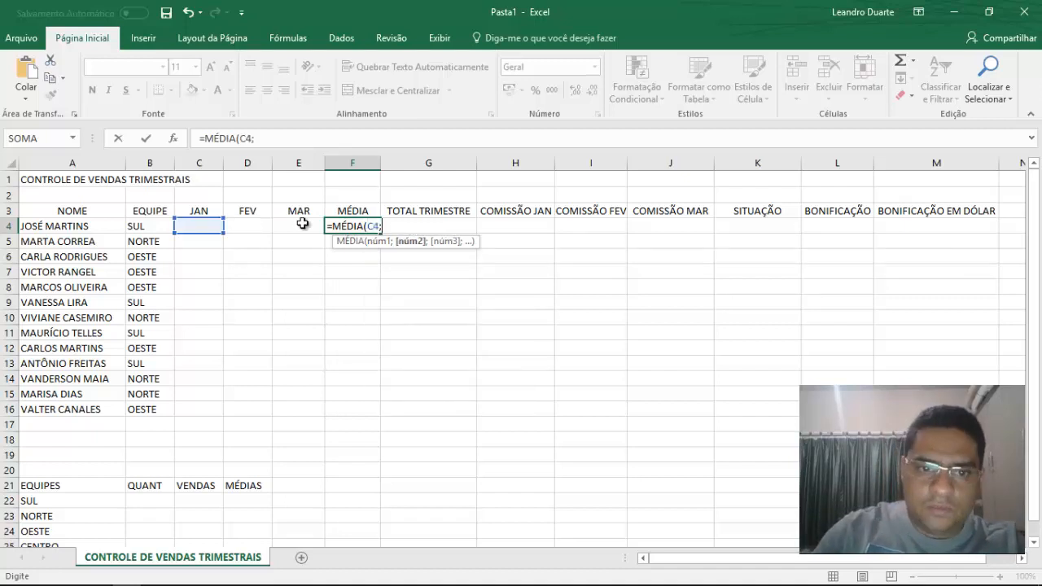
pyautogui.press('Left')
pyautogui.press('Left')
pyautogui.write(';')
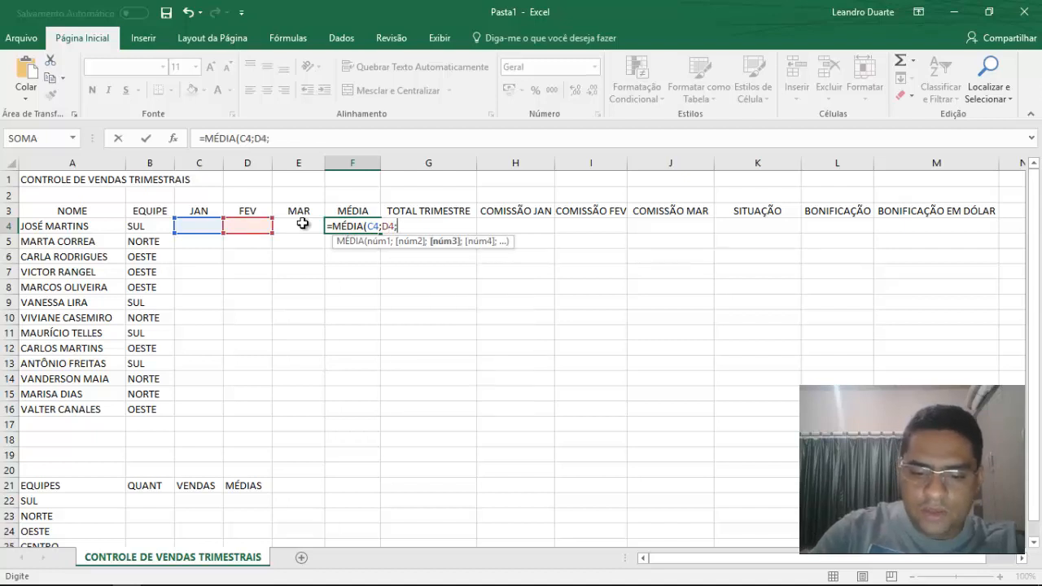
pyautogui.press('Left')
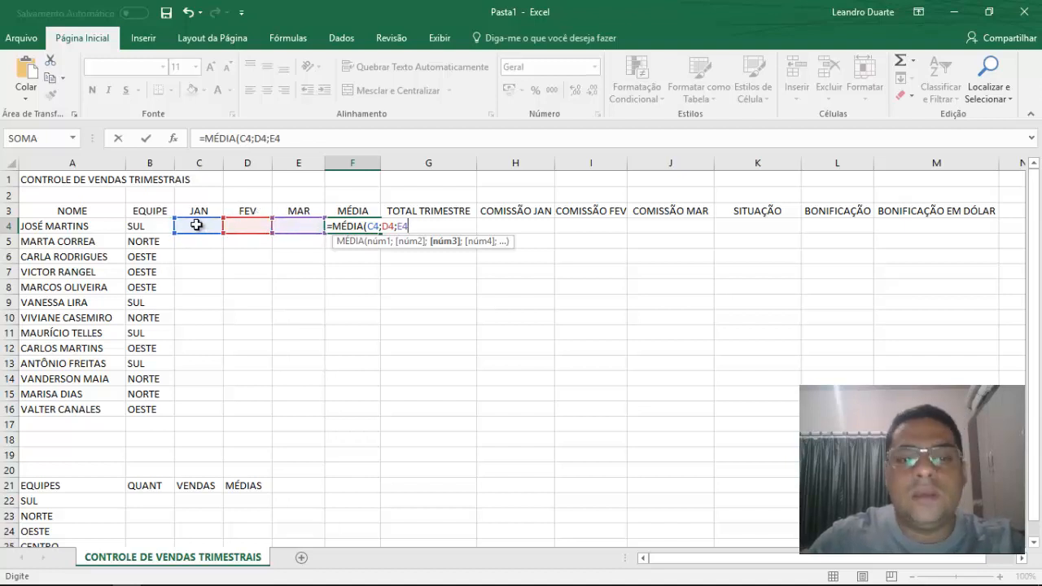
# Replace the separate cell arguments with the range C4:E4 and complete F4 as =MÉDIA(C4:E4).
pyautogui.press('BackSpace')
pyautogui.press('BackSpace')
pyautogui.press('BackSpace')
pyautogui.press('BackSpace')
pyautogui.press('BackSpace')
pyautogui.press('BackSpace')
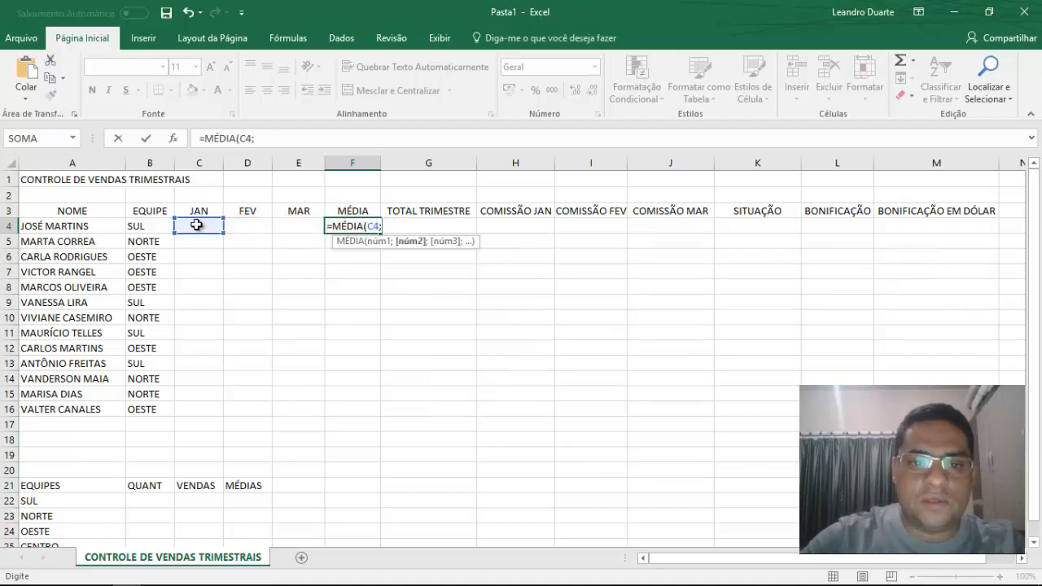
pyautogui.write(':')
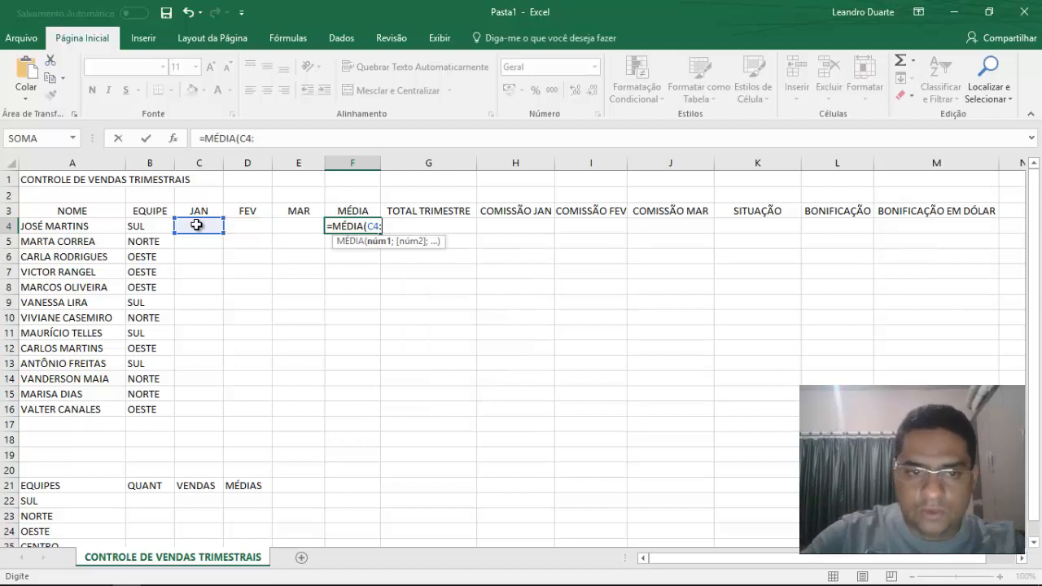
pyautogui.write('E4')
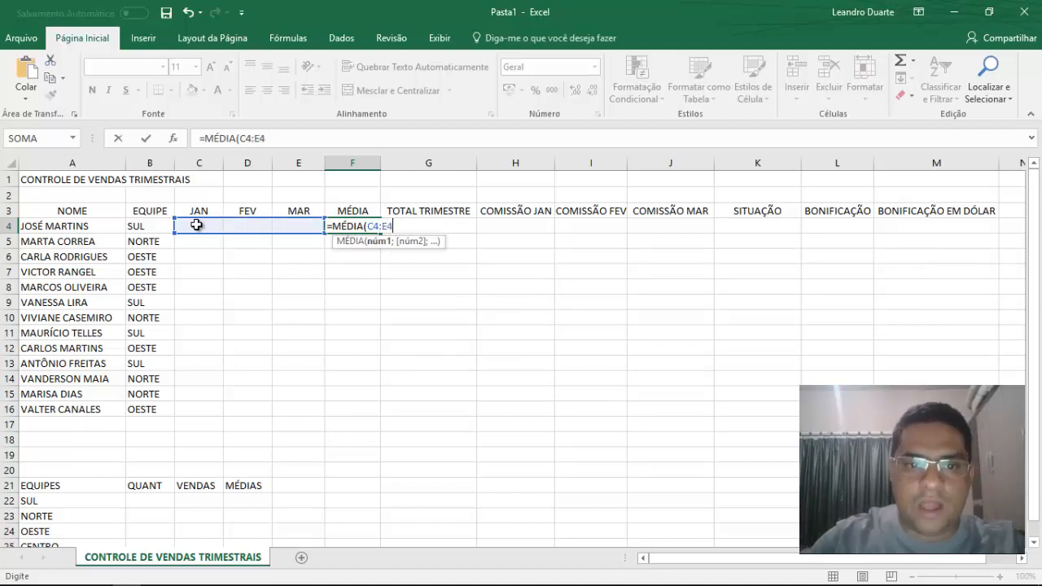
pyautogui.write(')')
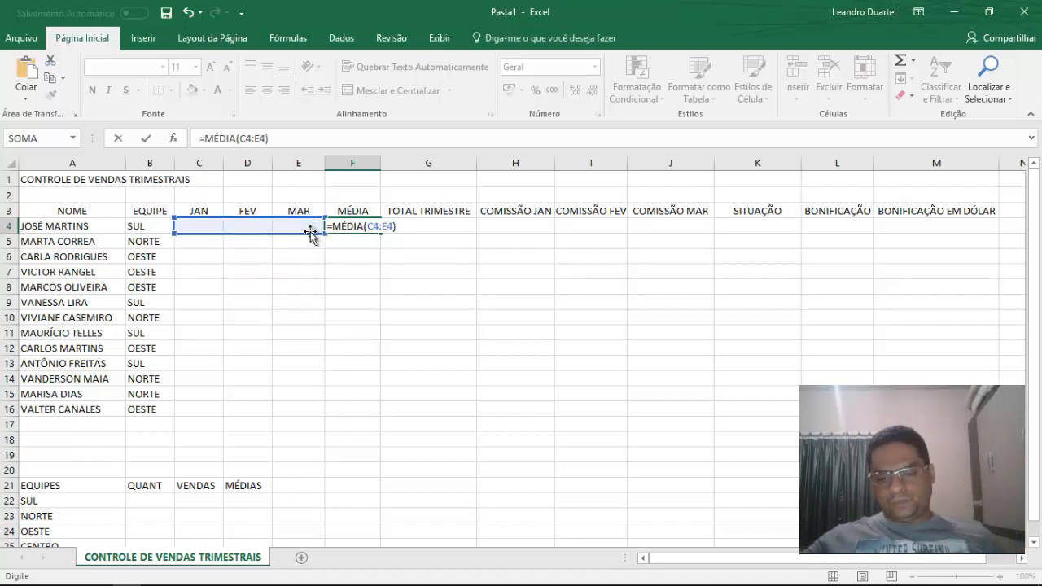
pyautogui.press('Return')
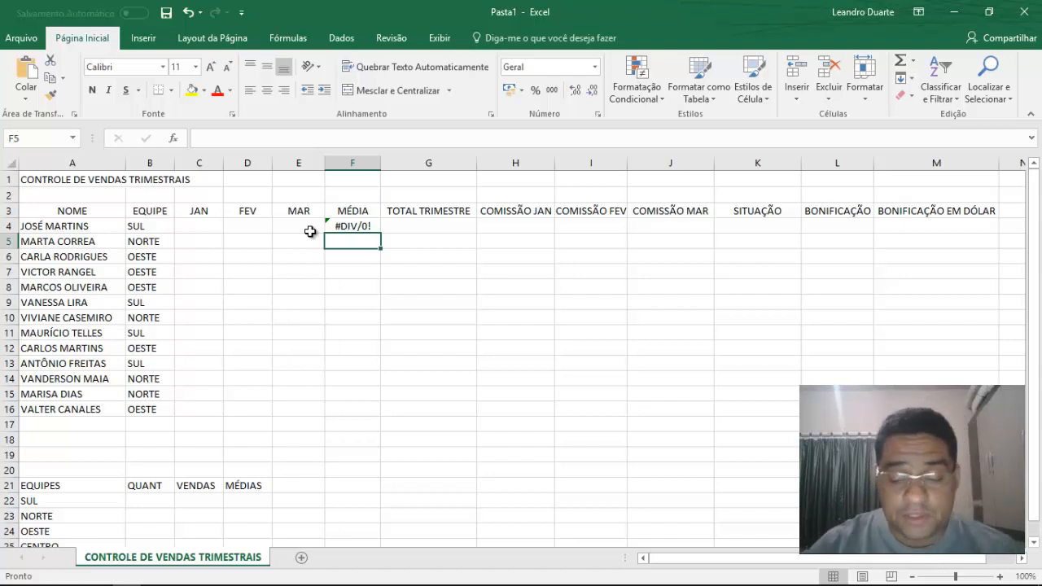
# Enter sales of 18900 for JAN, 19520 for FEV and 16580 for MAR in the first seller's row.
pyautogui.press('Left')
pyautogui.press('Left')
pyautogui.press('Up')
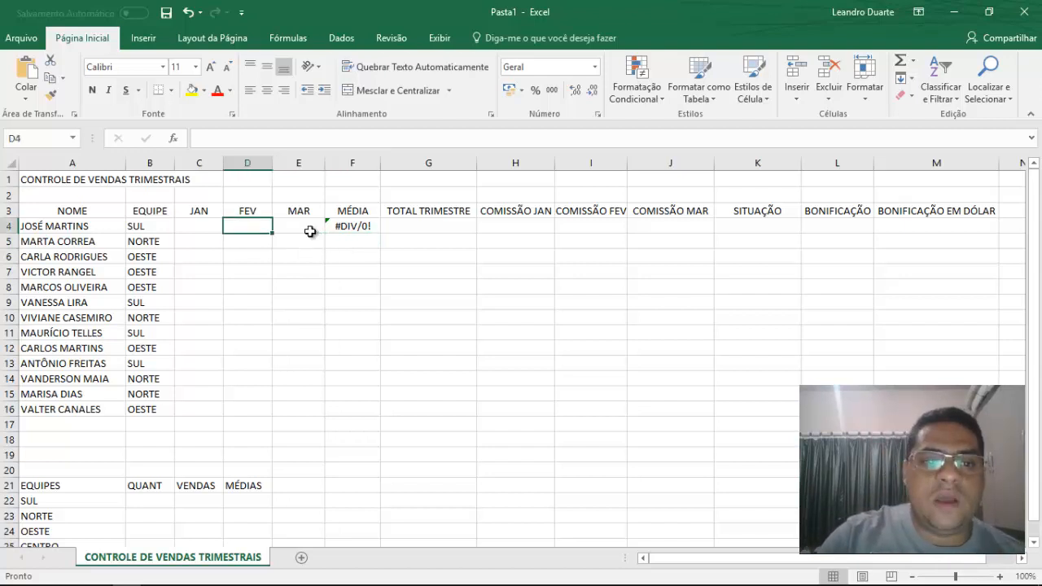
pyautogui.press('Left')
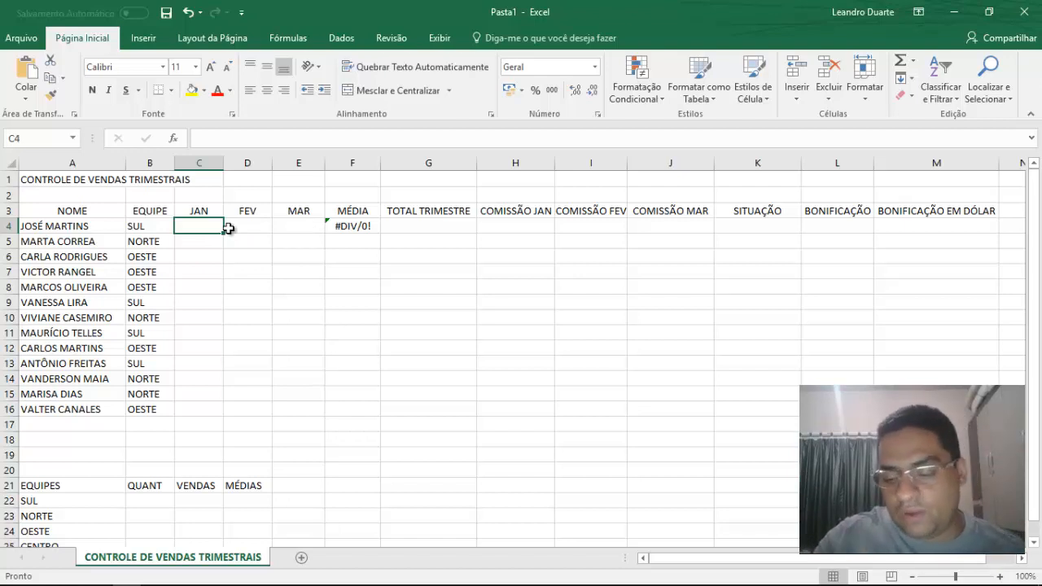
pyautogui.write('18900')
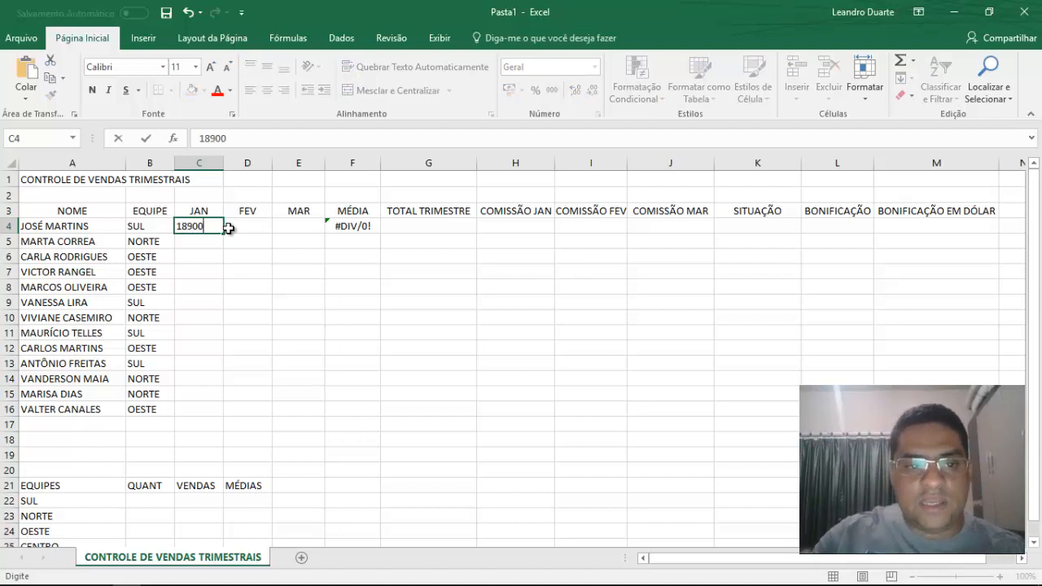
pyautogui.press('Return')
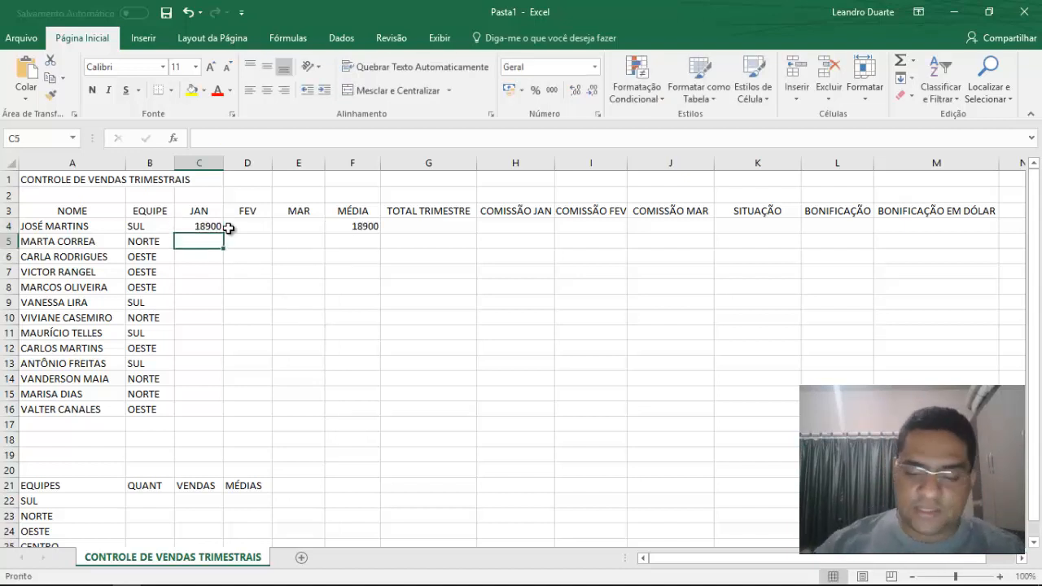
pyautogui.press('Up')
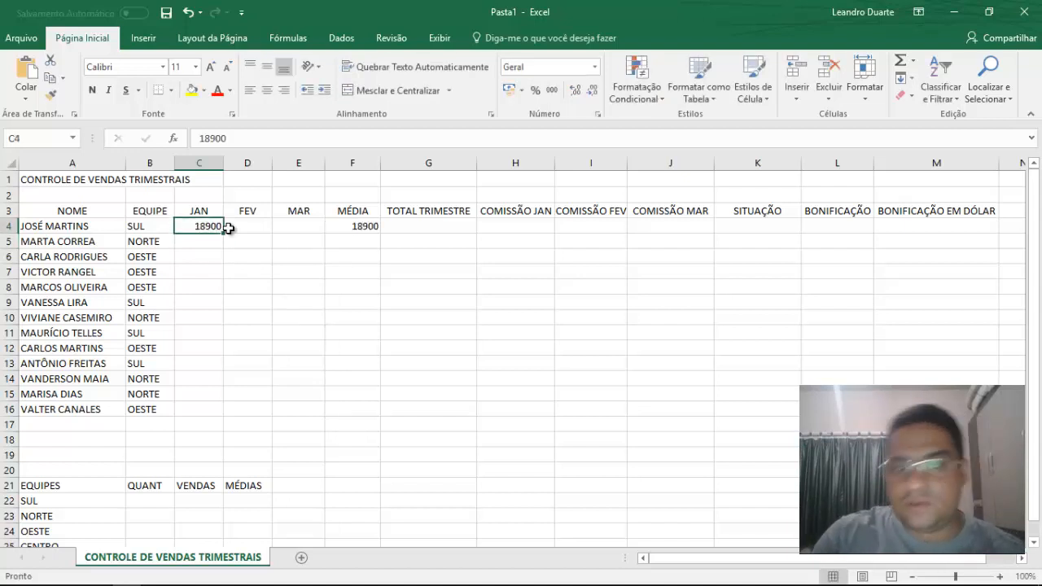
pyautogui.press('Right')
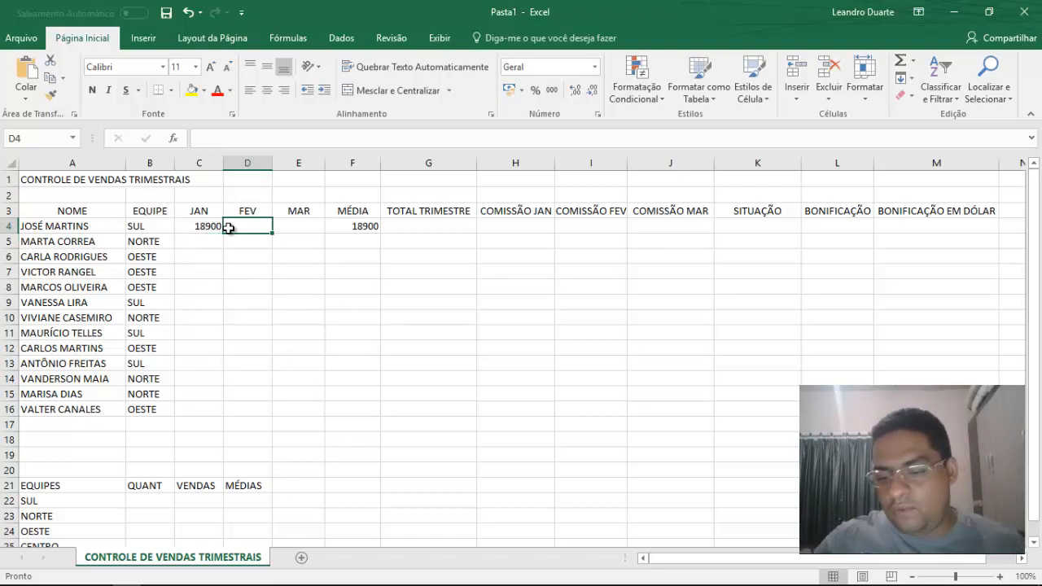
pyautogui.write('19520')
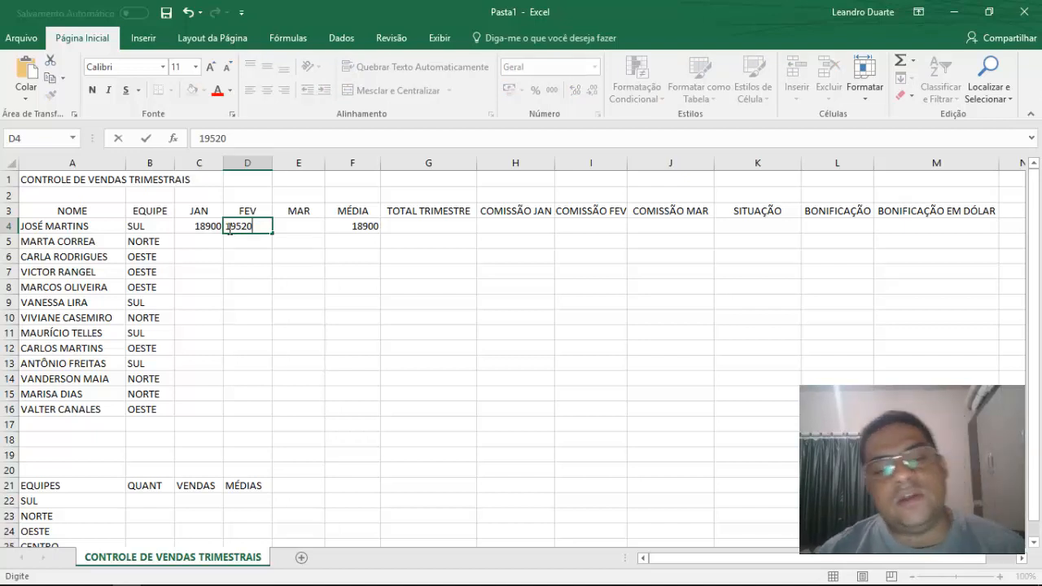
pyautogui.press('Return')
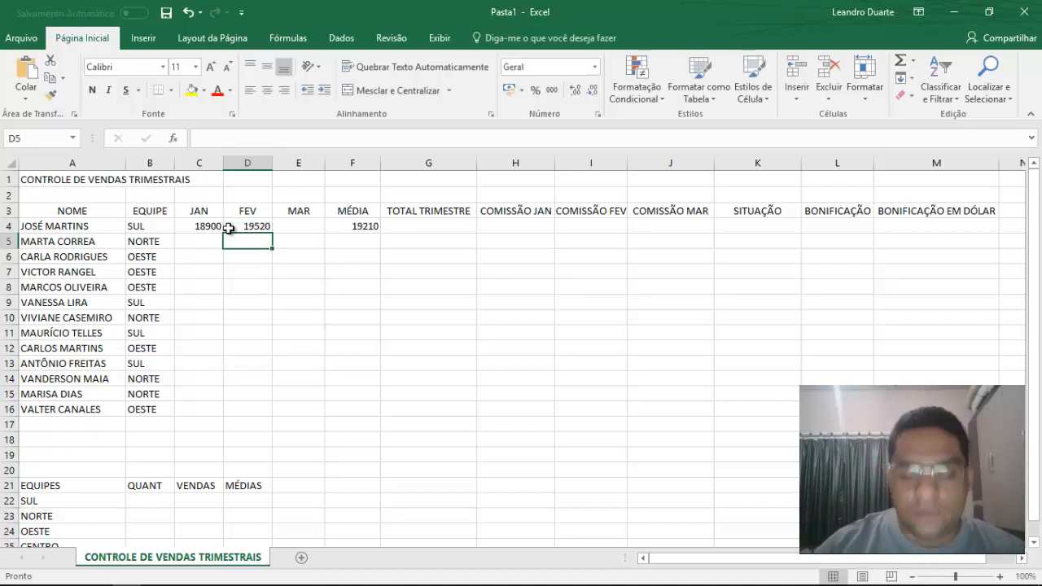
pyautogui.press('Up')
pyautogui.press('Right')
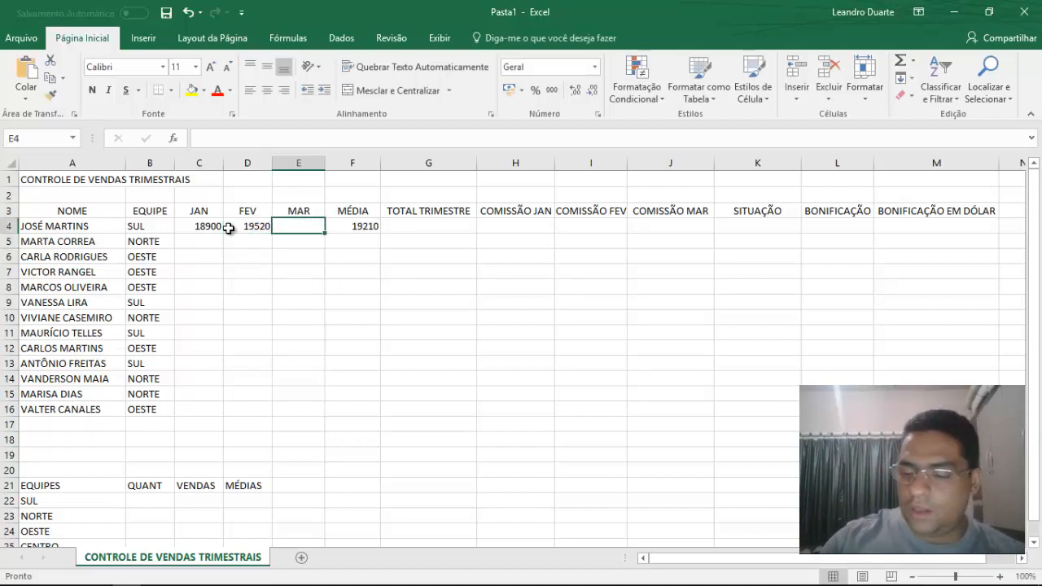
pyautogui.write('16580')
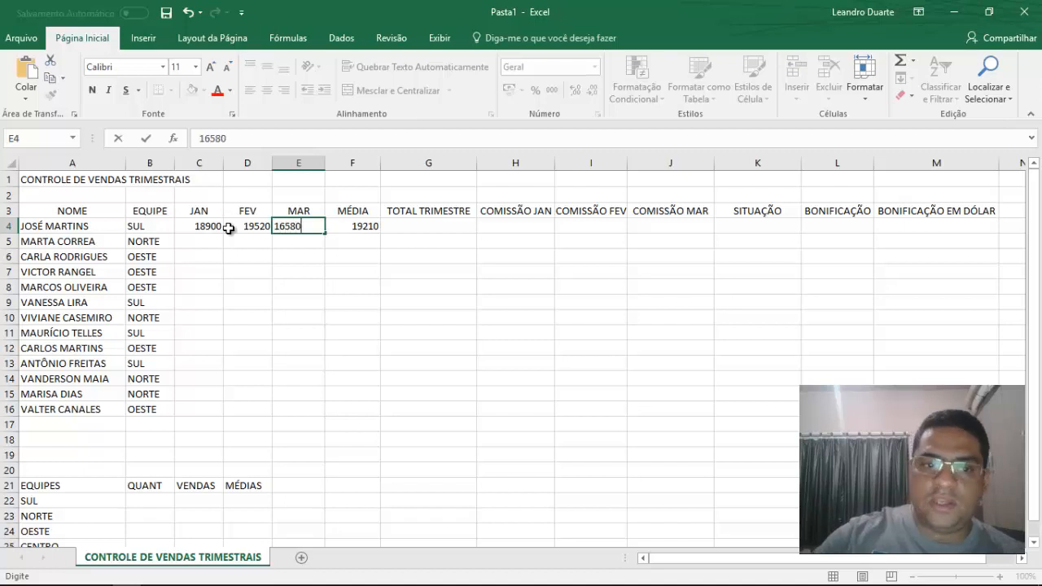
pyautogui.press('Return')
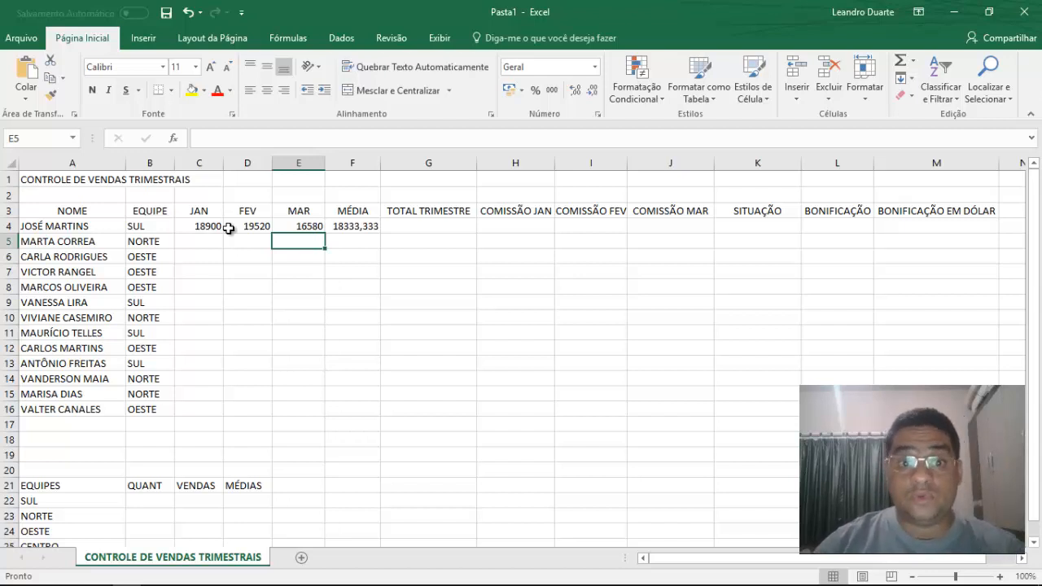
# Enter the formula =SOMA(C4:E4) in the first seller's TOTAL TRIMESTRE cell, G4.
pyautogui.press('Right')
pyautogui.press('Right')
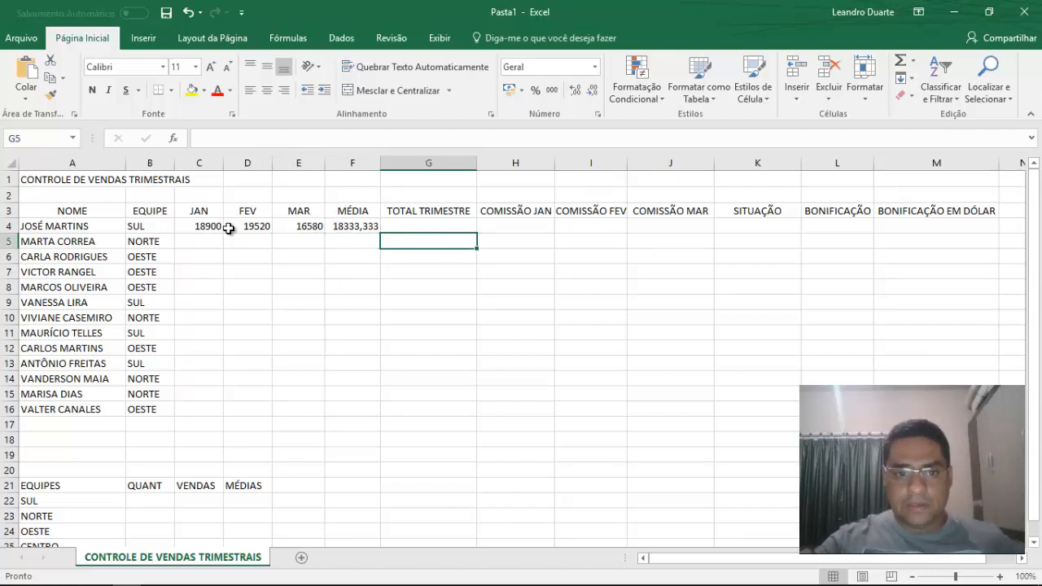
pyautogui.press('Up')
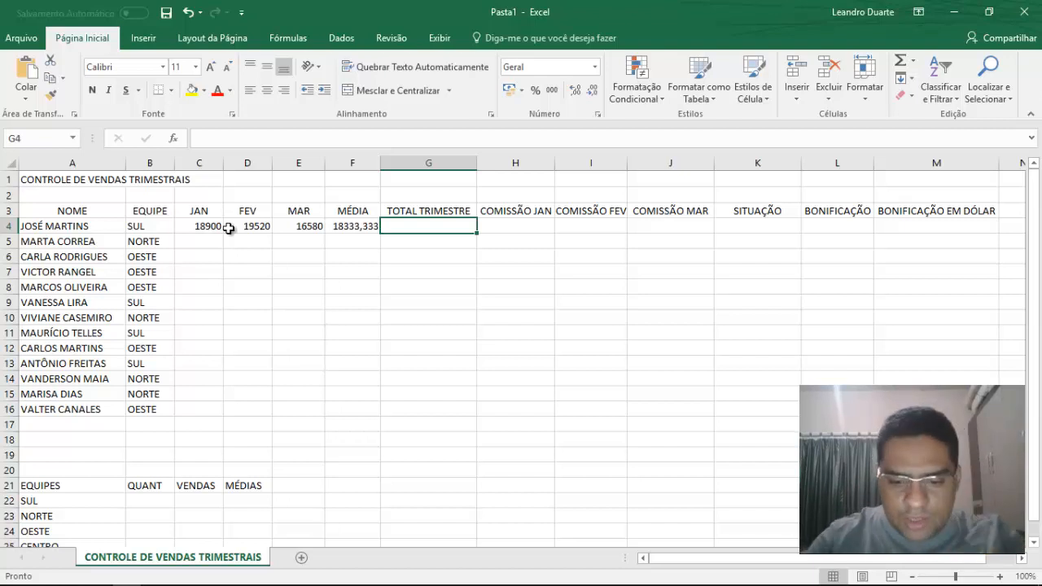
pyautogui.write('=SOMA')
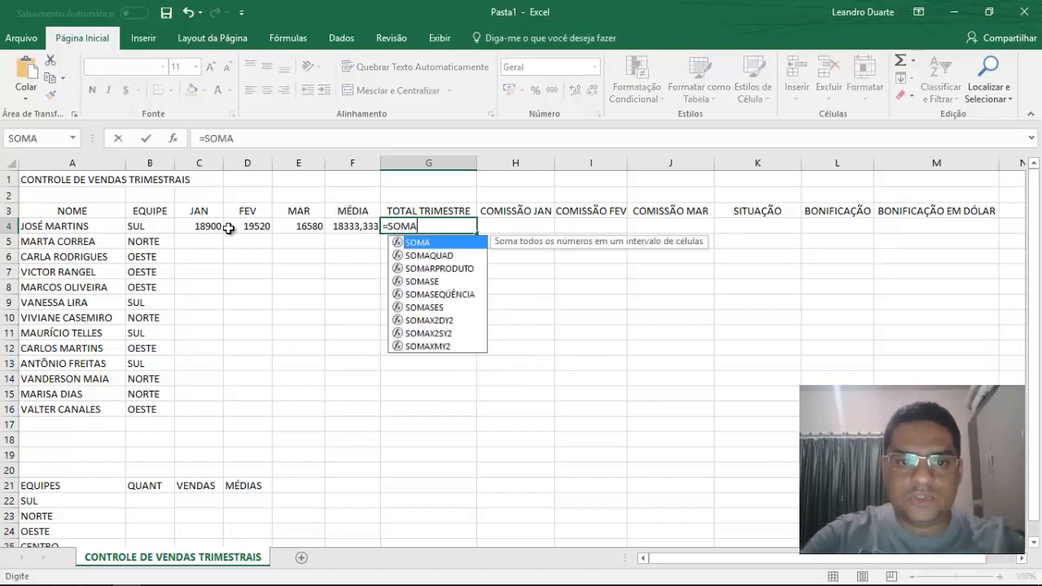
pyautogui.write('(')
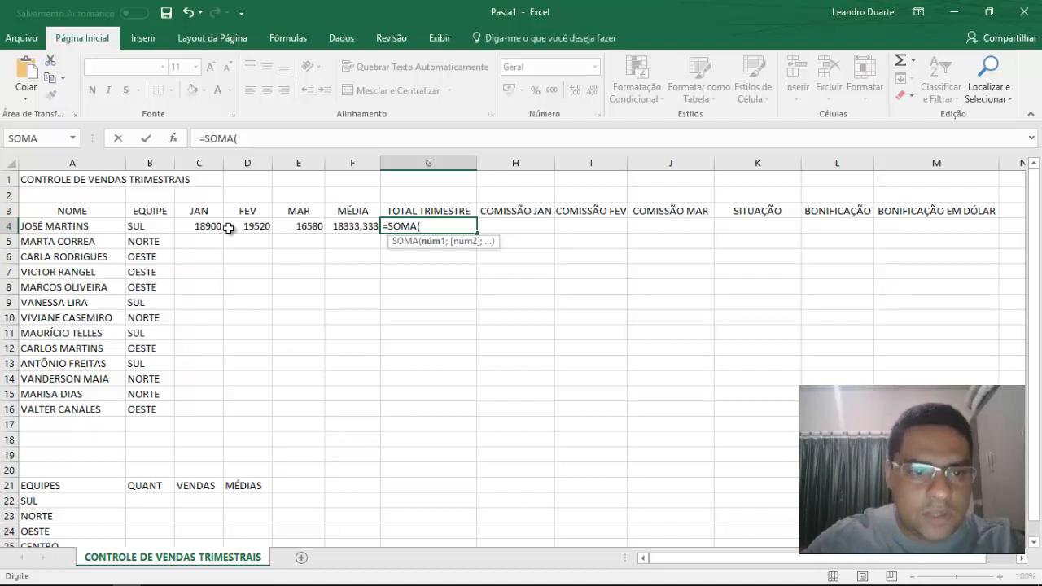
pyautogui.write('C')
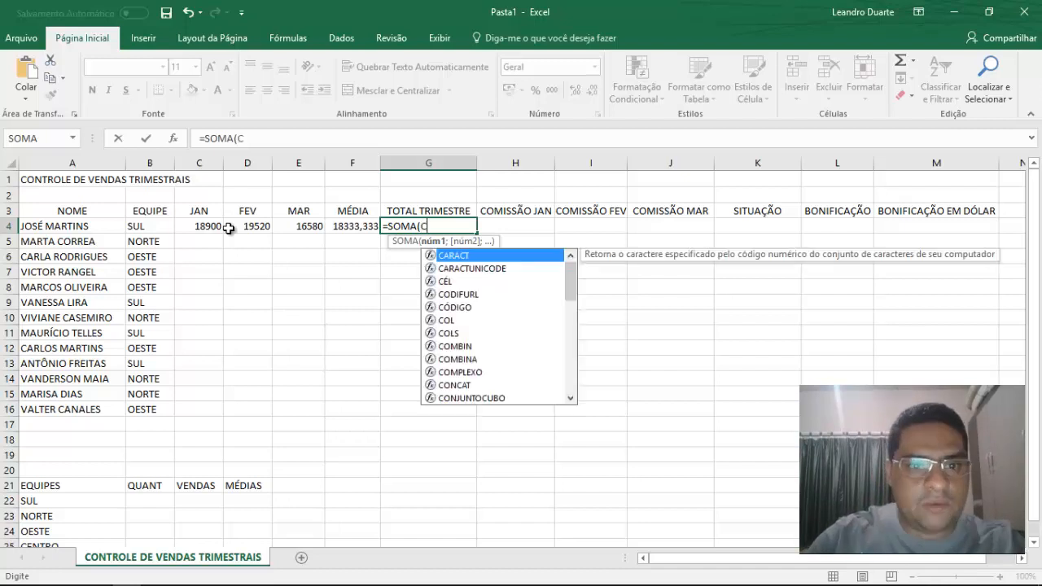
pyautogui.write('4:E4')
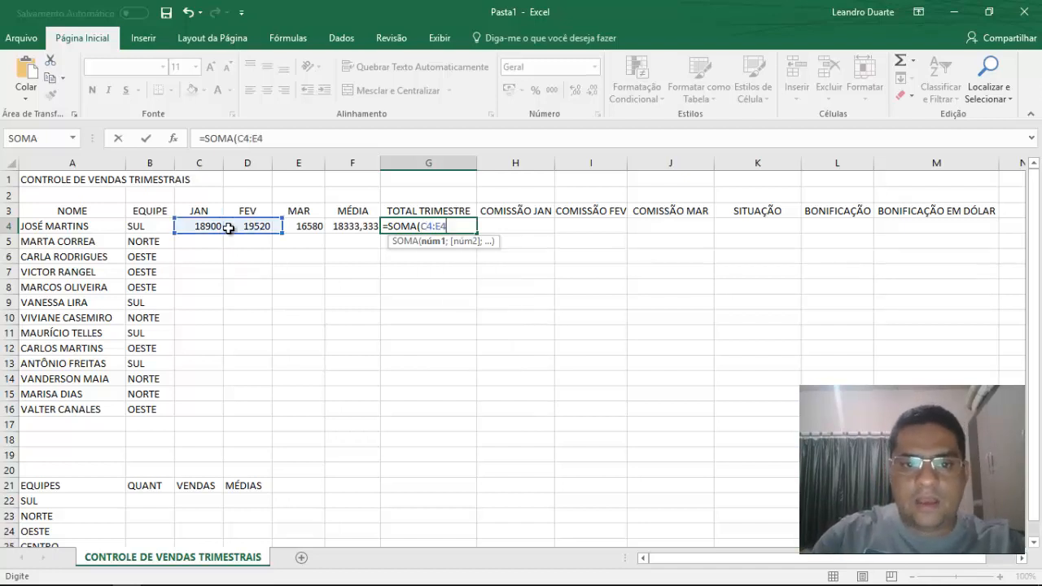
pyautogui.write(')')
pyautogui.keyDown('shift'); pyautogui.click(229, 229); pyautogui.keyUp('shift')
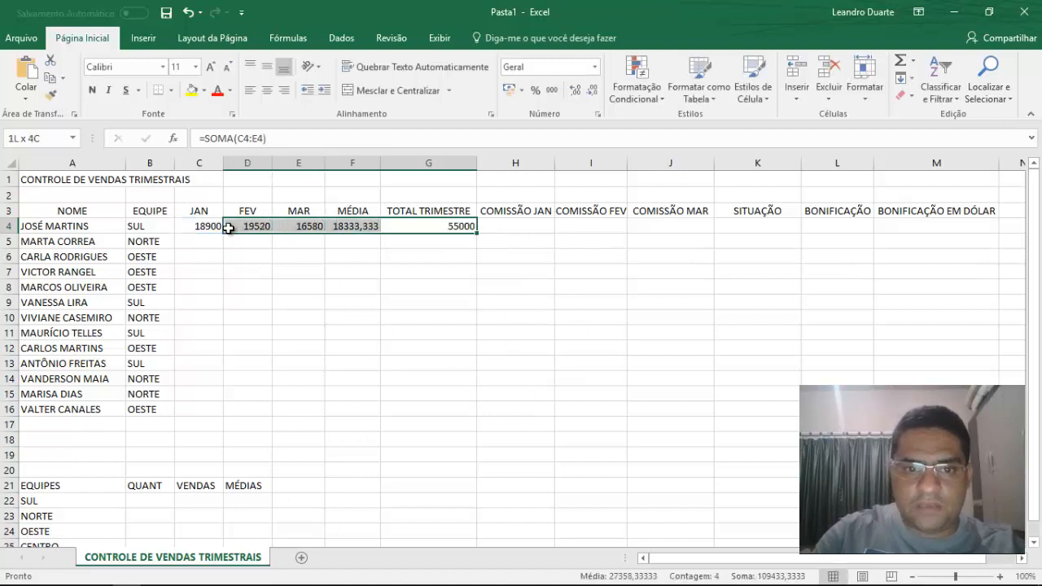
# Re-enter the quarter total in G4 as =SOMA(C4:E4), picking the JAN to MAR sales cells as the range.
pyautogui.press('Right')
pyautogui.press('Left')
pyautogui.write('=SO')
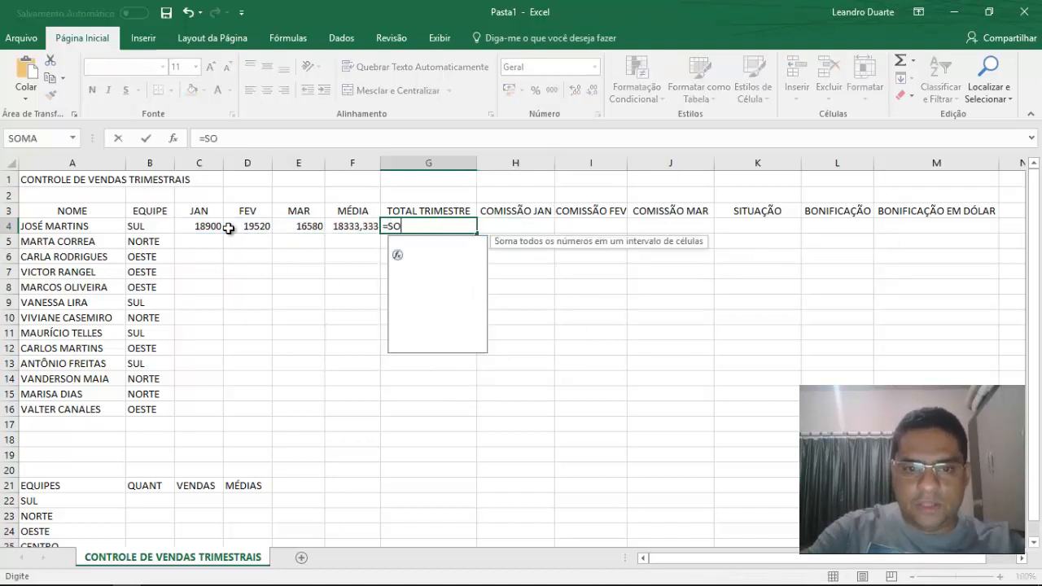
pyautogui.write('MA(')
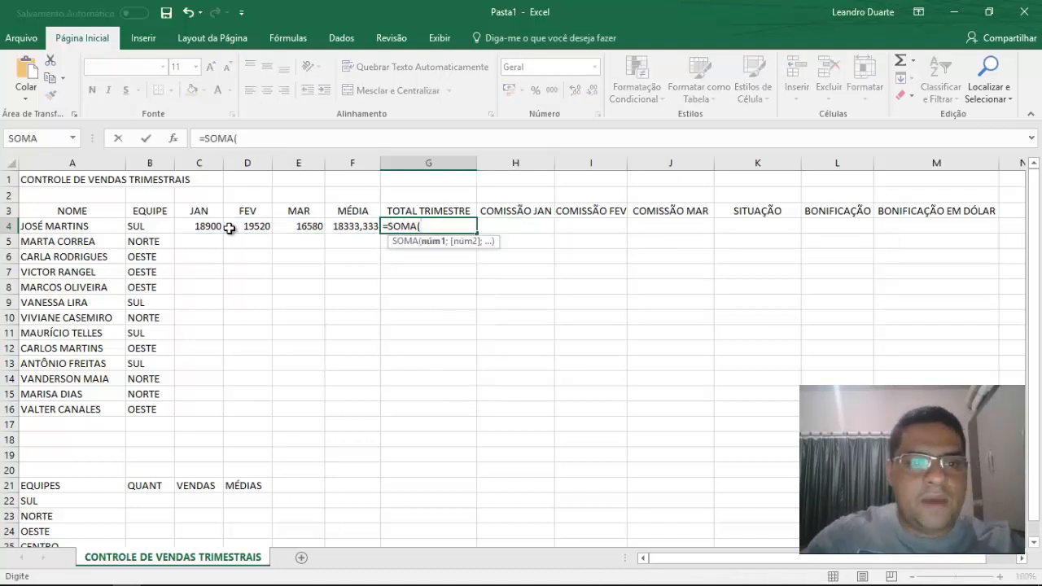
pyautogui.moveTo(212, 227); pyautogui.dragTo(301, 235)
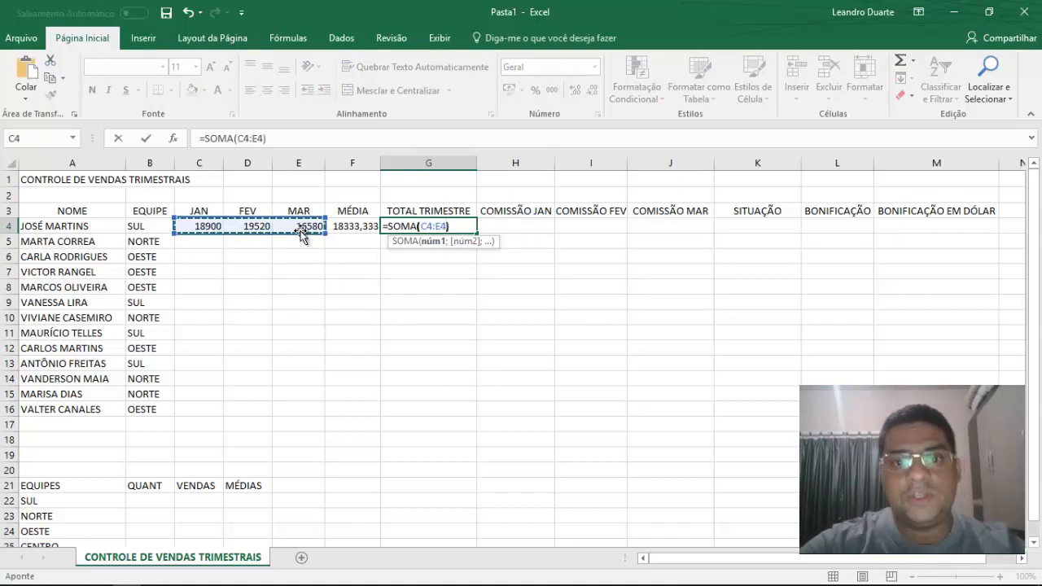
pyautogui.write(')')
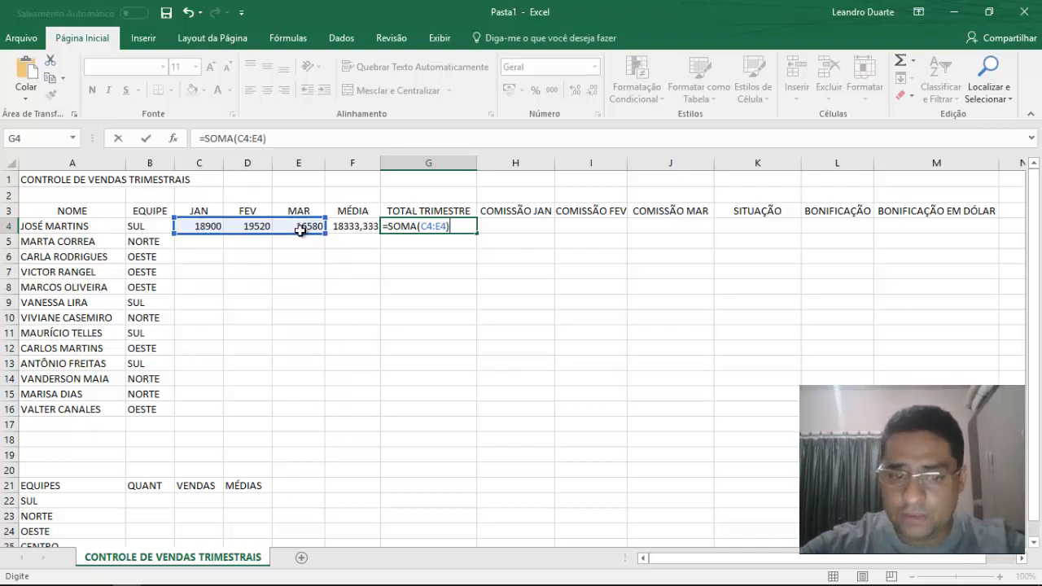
pyautogui.press('Return')
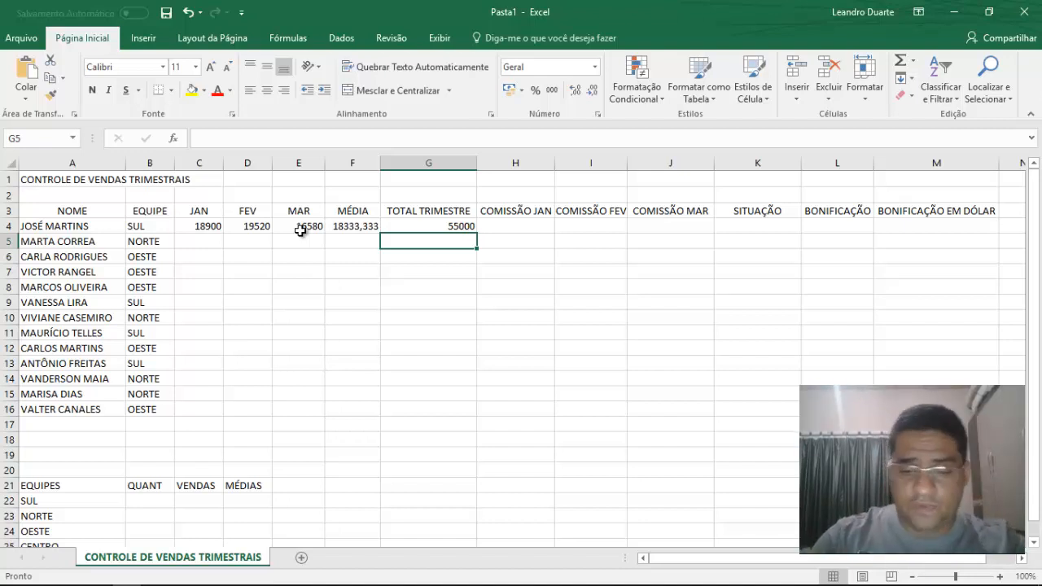
# Enter the formula =MÉDIA(C5:E5) in the second seller's MÉDIA cell, F5.
pyautogui.click(301, 241)
pyautogui.press('Right')
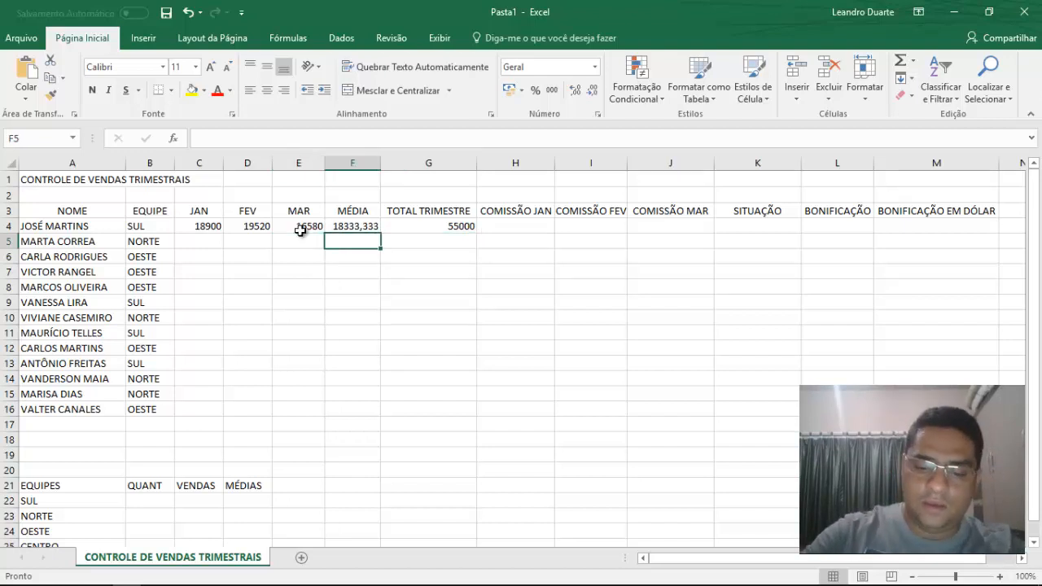
pyautogui.write('=MÉID')
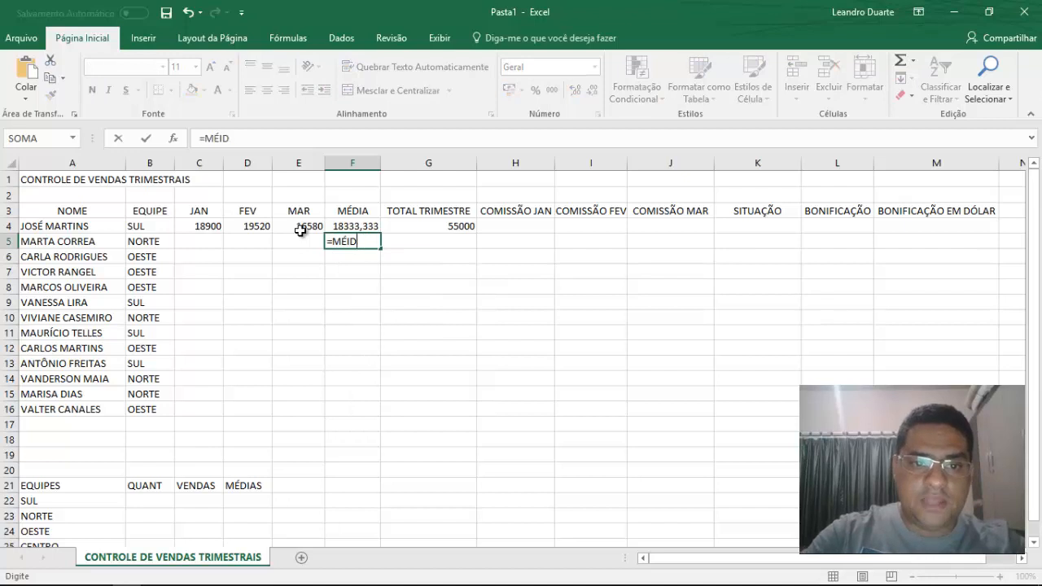
pyautogui.press('BackSpace')
pyautogui.press('BackSpace')
pyautogui.write('DIA(')
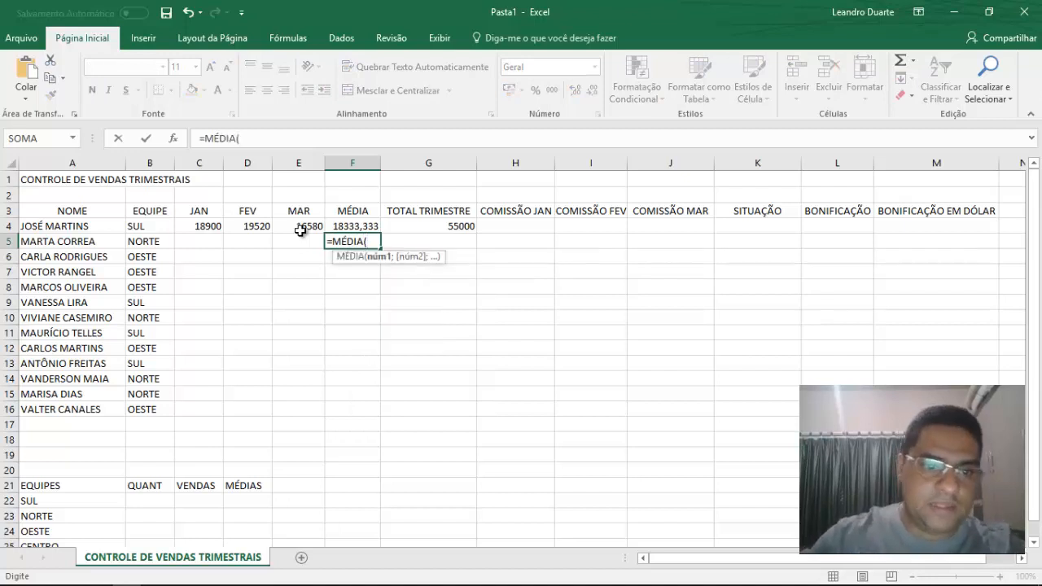
pyautogui.moveTo(217, 242); pyautogui.dragTo(287, 247)
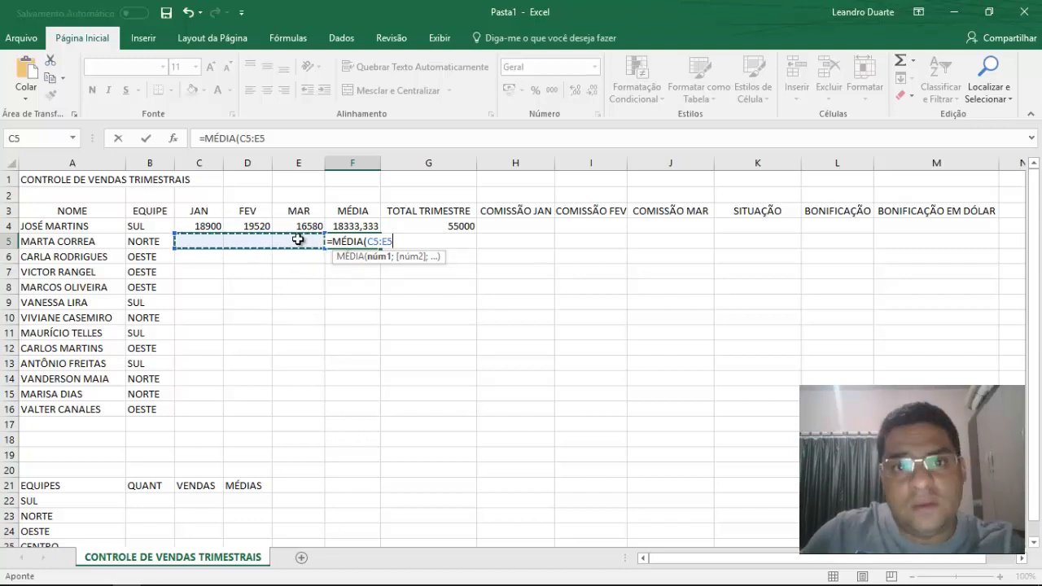
pyautogui.write(')')
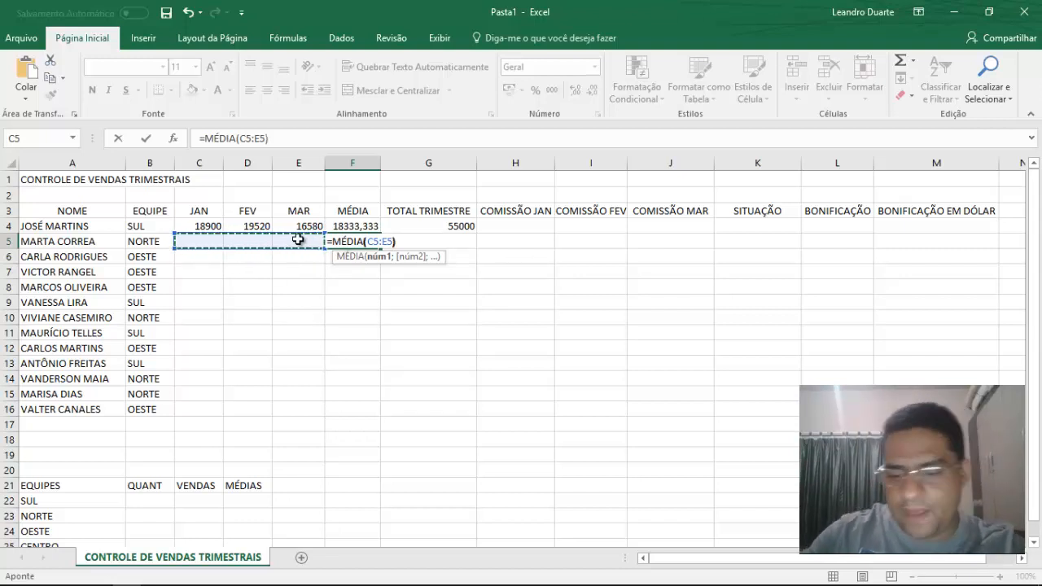
pyautogui.press('Return')
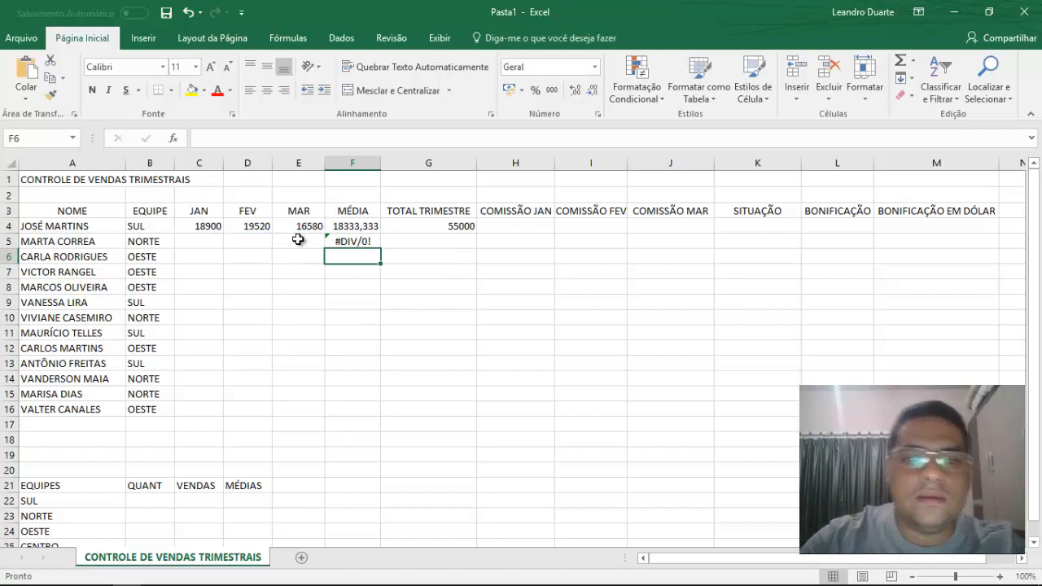
# Enter sales of 16850 for JAN, 17350 for FEV and 19850 for MAR in the second seller's row.
pyautogui.press('Up')
pyautogui.press('Left')
pyautogui.press('Left')
pyautogui.press('Left')
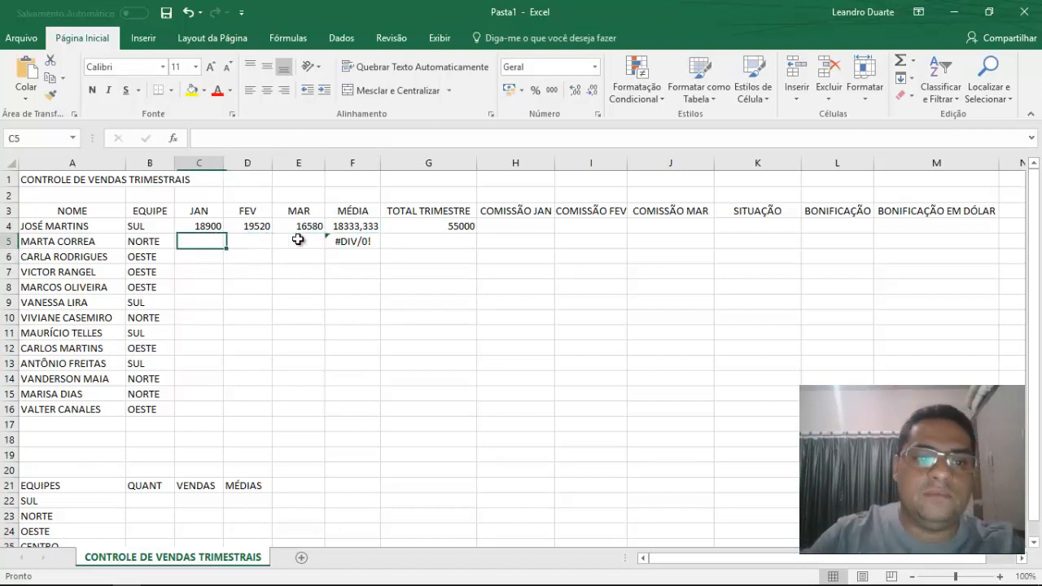
pyautogui.write('16850')
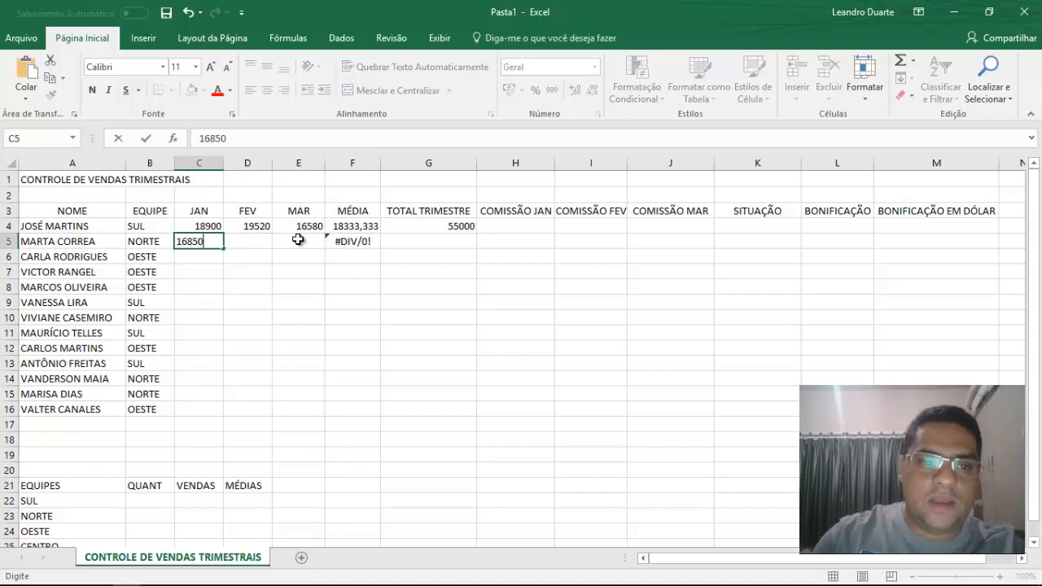
pyautogui.press('Return')
pyautogui.press('Up')
pyautogui.press('Right')
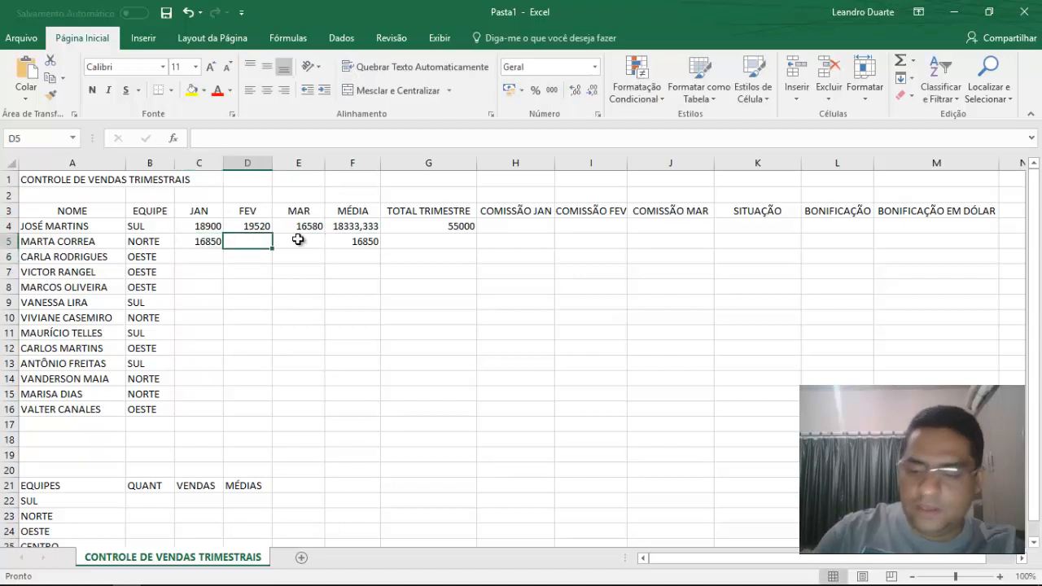
pyautogui.write('17350')
pyautogui.press('Return')
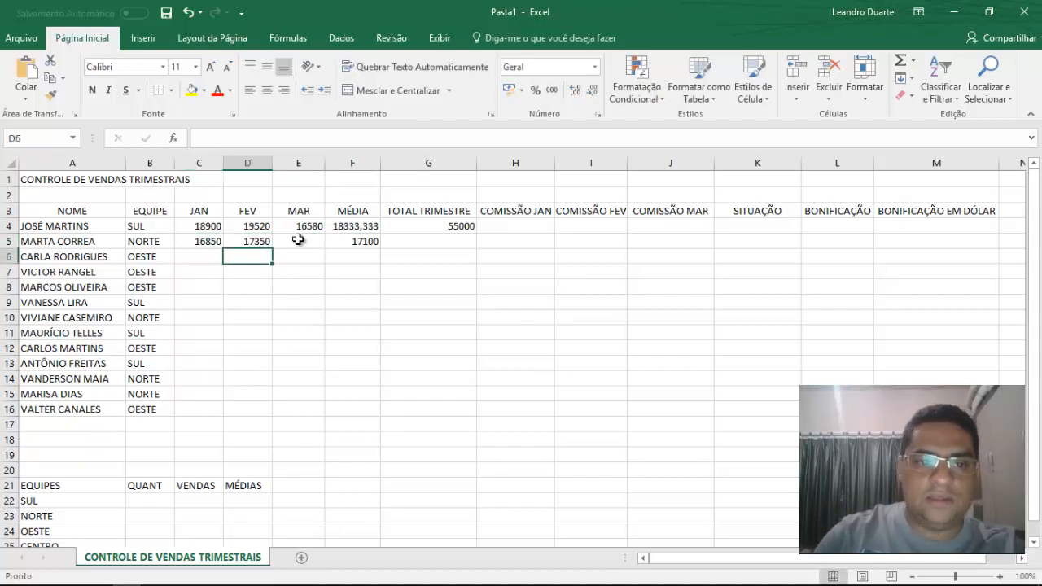
pyautogui.click(298, 239)
pyautogui.write('1')
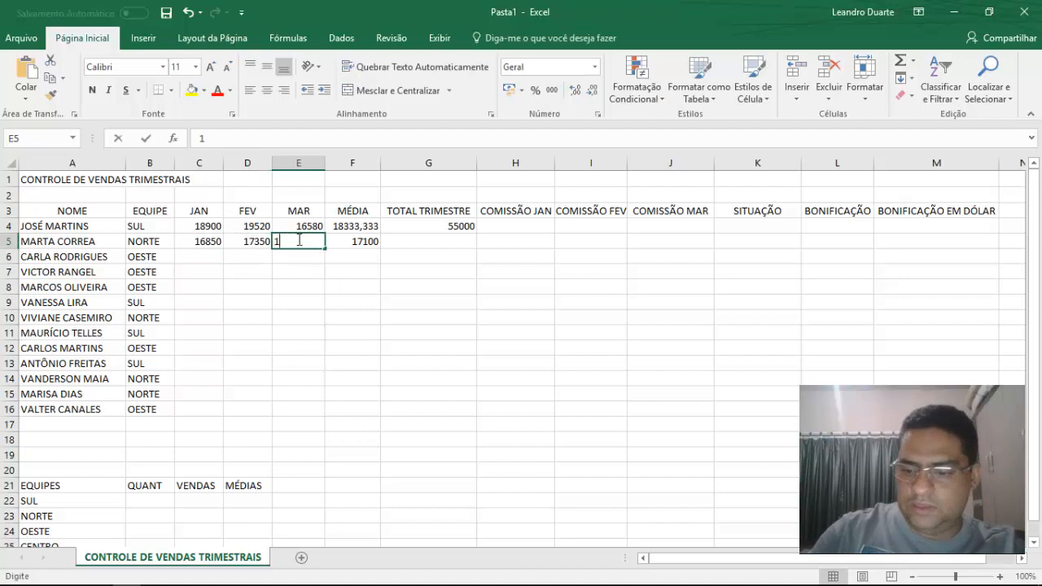
pyautogui.write('9850')
pyautogui.press('Return')
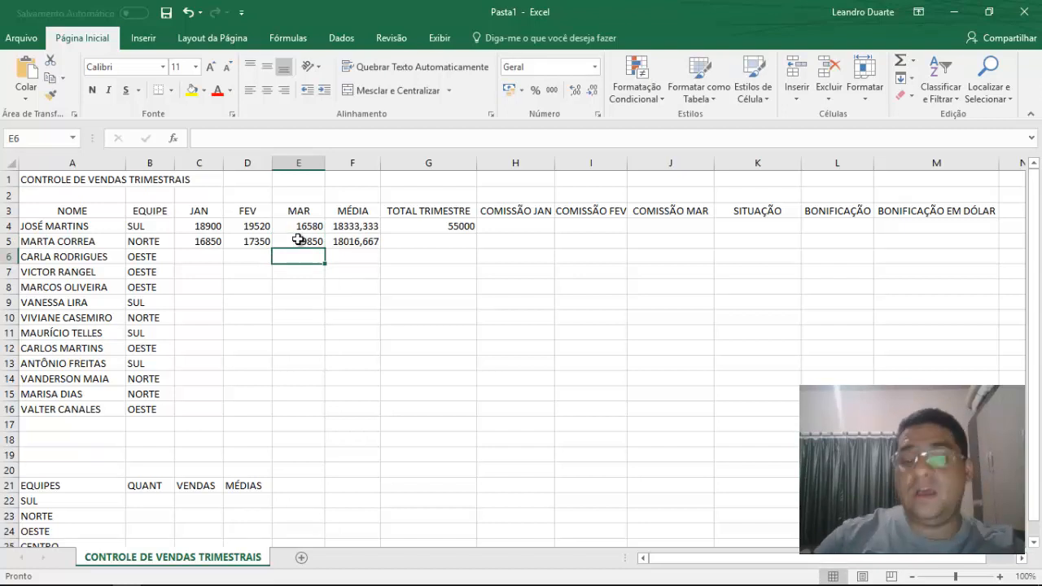
# Enter the formula =SOMA(C5:E5) in the second seller's TOTAL TRIMESTRE cell, G5.
pyautogui.press('Right')
pyautogui.press('Up')
pyautogui.press('Right')
pyautogui.write('=SOMA(')
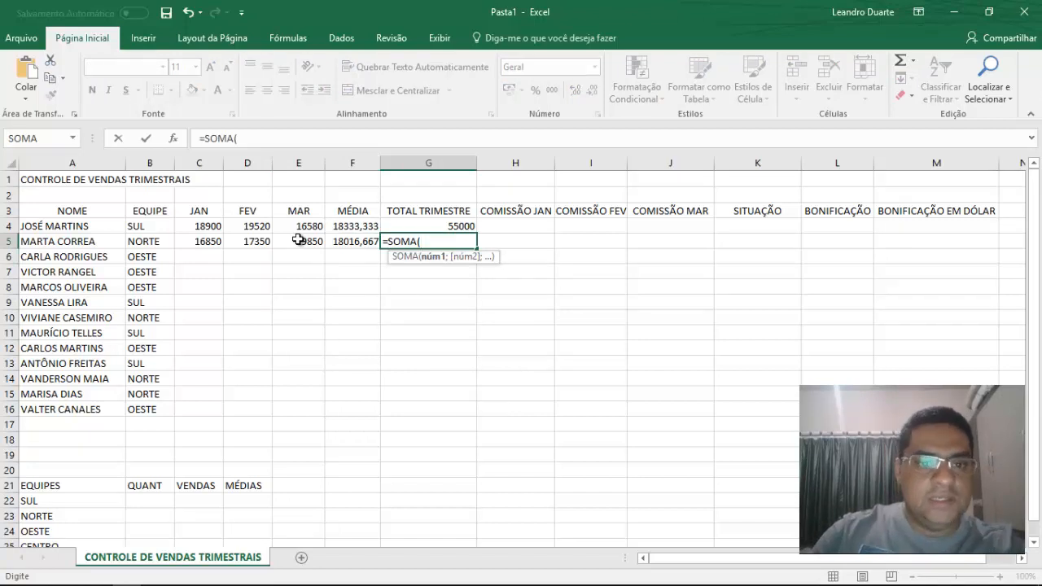
pyautogui.write('C5')
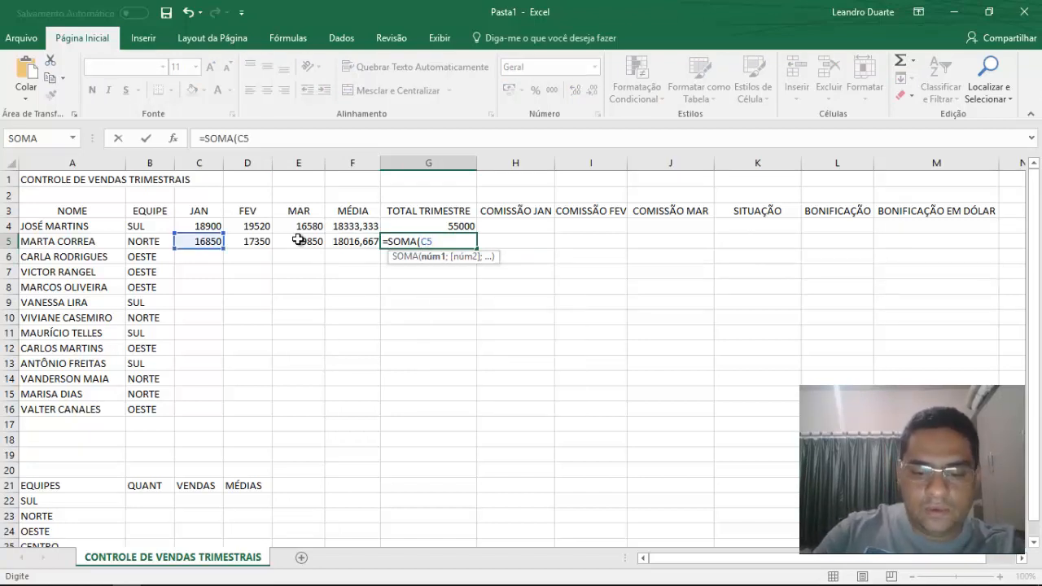
pyautogui.write(':E')
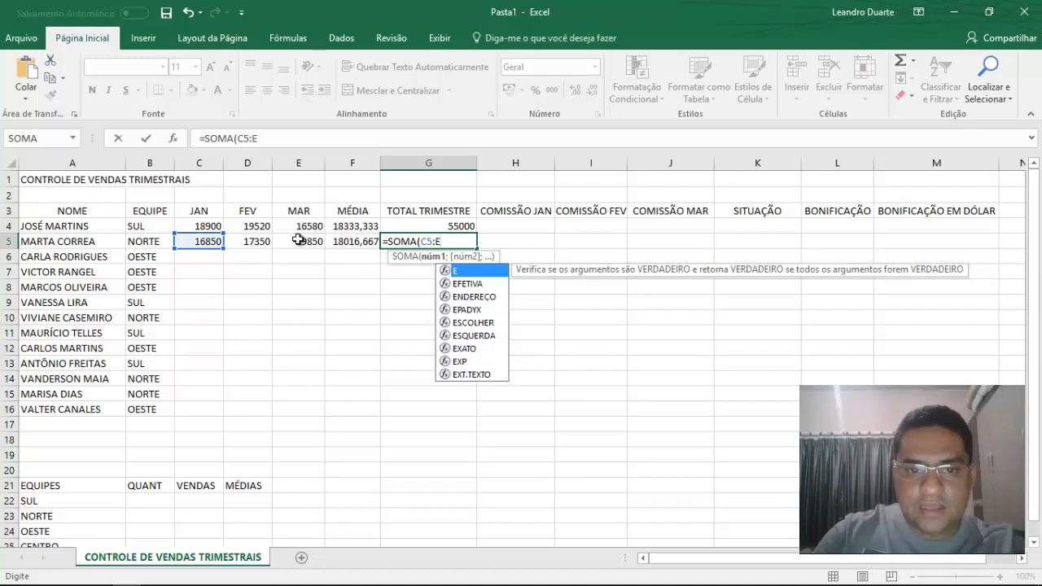
pyautogui.write('5)')
pyautogui.press('Return')
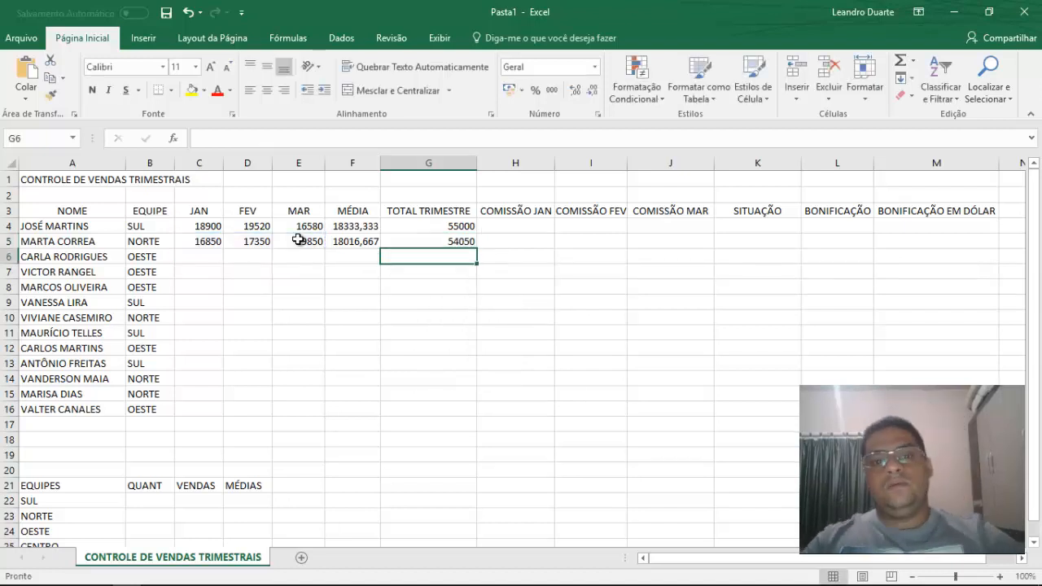